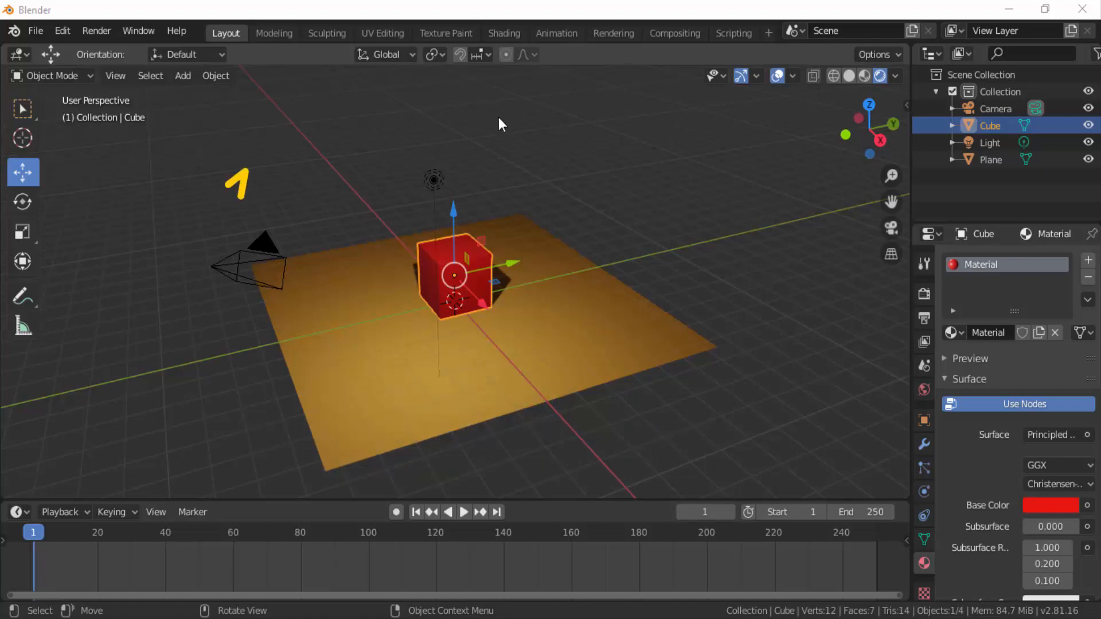
# Step: Add a Track To constraint that makes the camera follow the cube
pyautogui.click(246, 252)
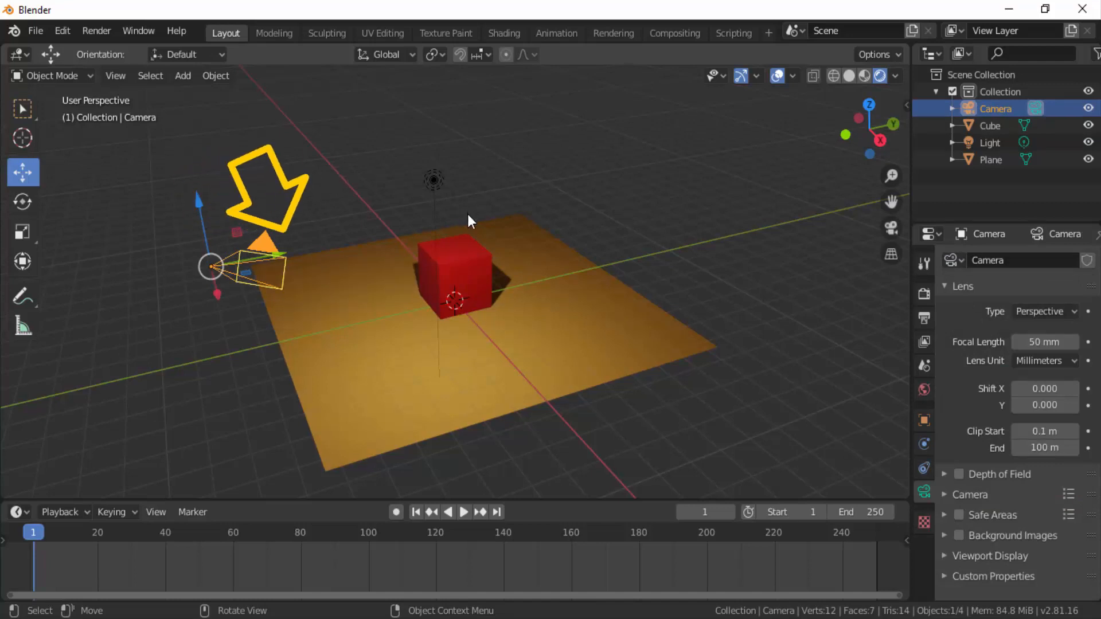
pyautogui.keyDown('shift'); pyautogui.click(465, 258); pyautogui.keyUp('shift')
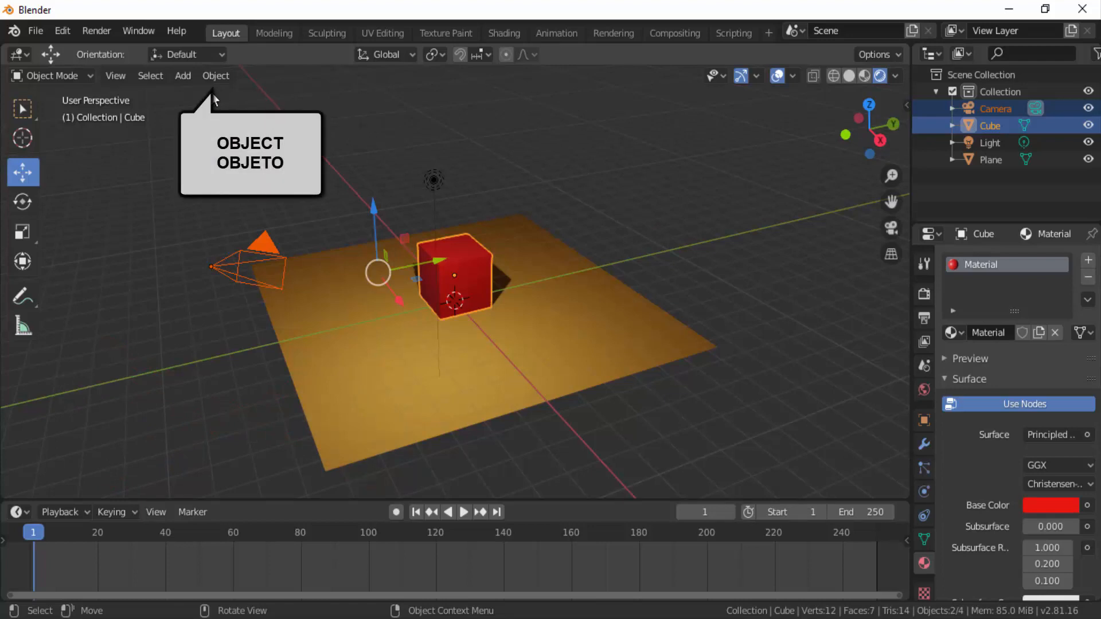
pyautogui.click(223, 78)
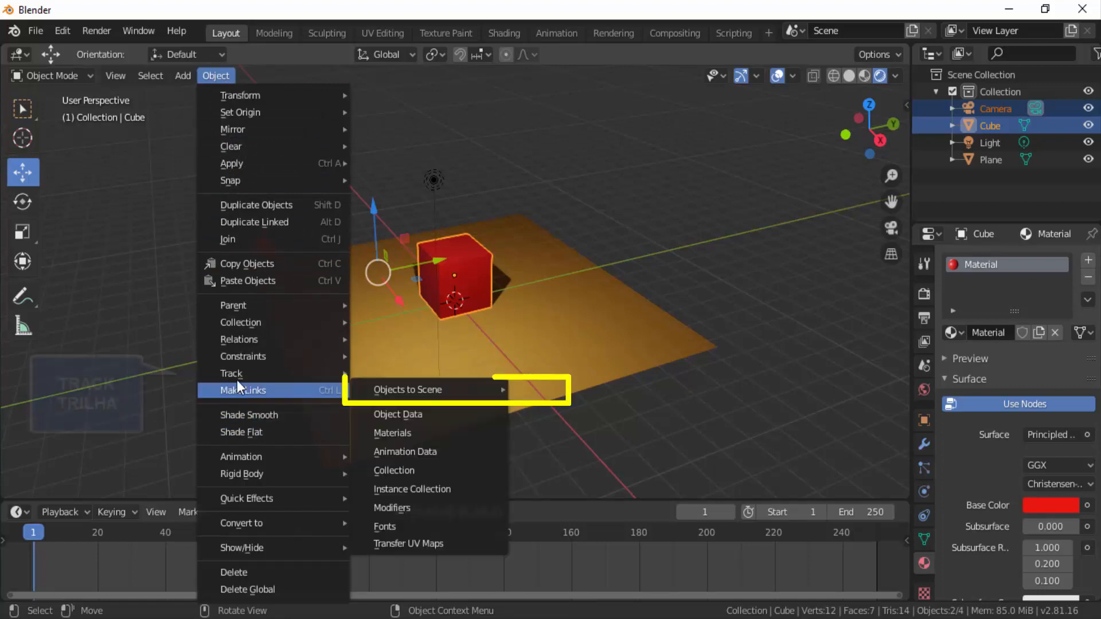
pyautogui.moveTo(232, 372)
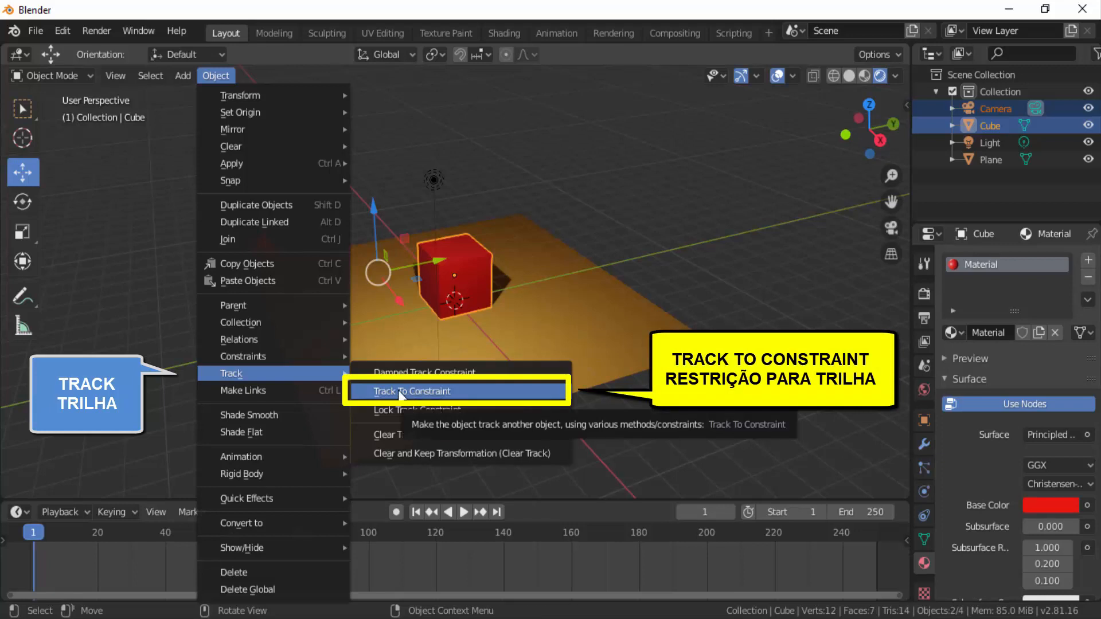
pyautogui.click(400, 389)
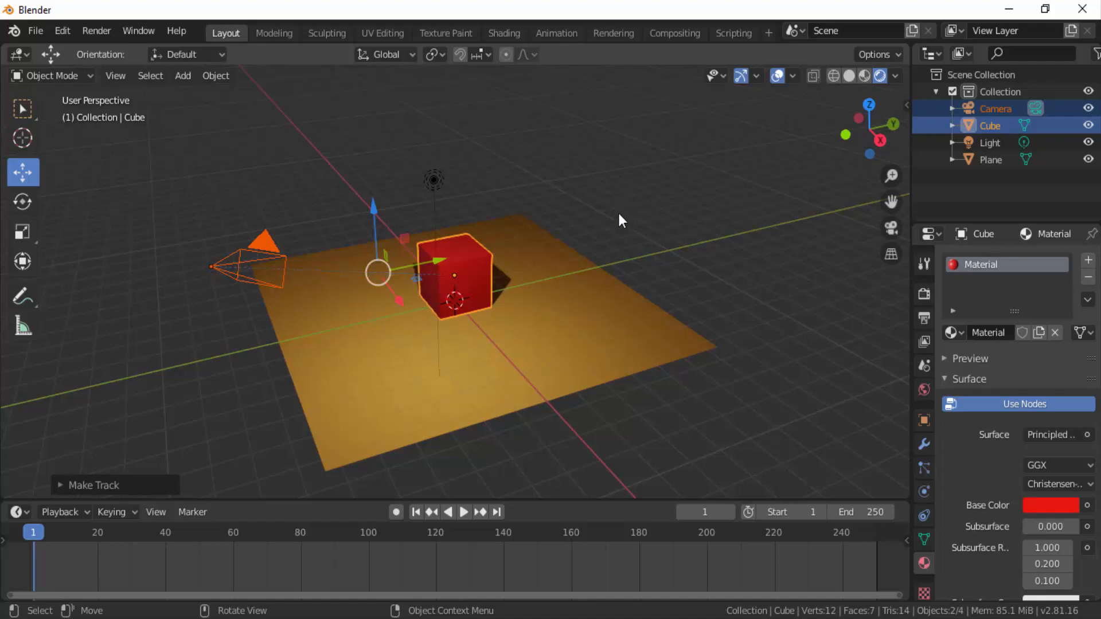
# Step: Test the camera tracking by moving the cube along the X axis and raising it above the plane along Z
pyautogui.click(471, 247)
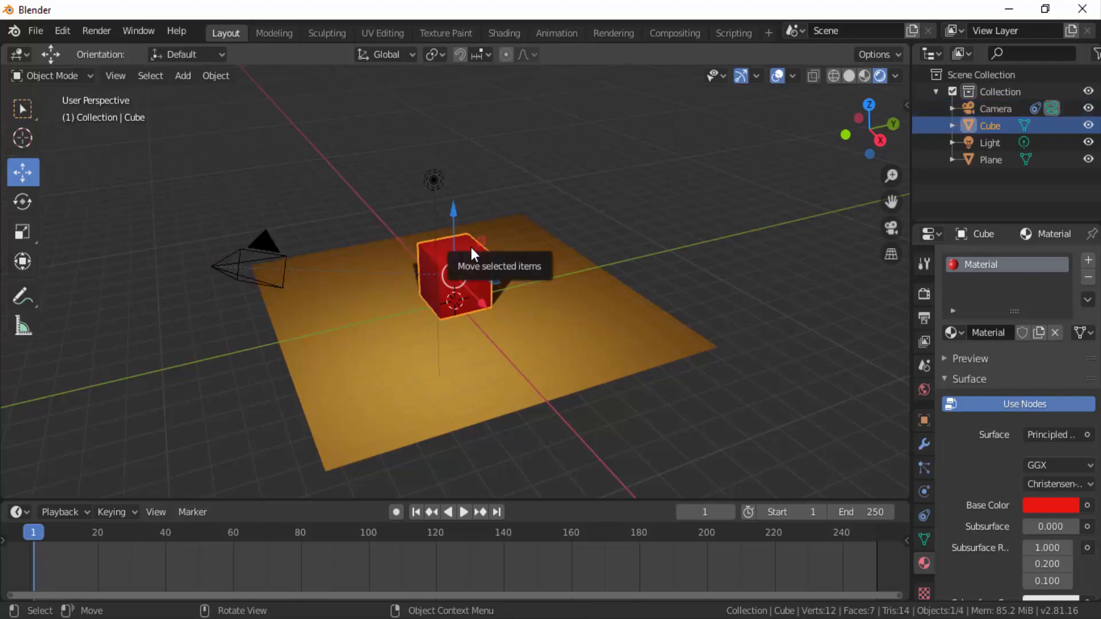
pyautogui.press('g')
pyautogui.press('x')
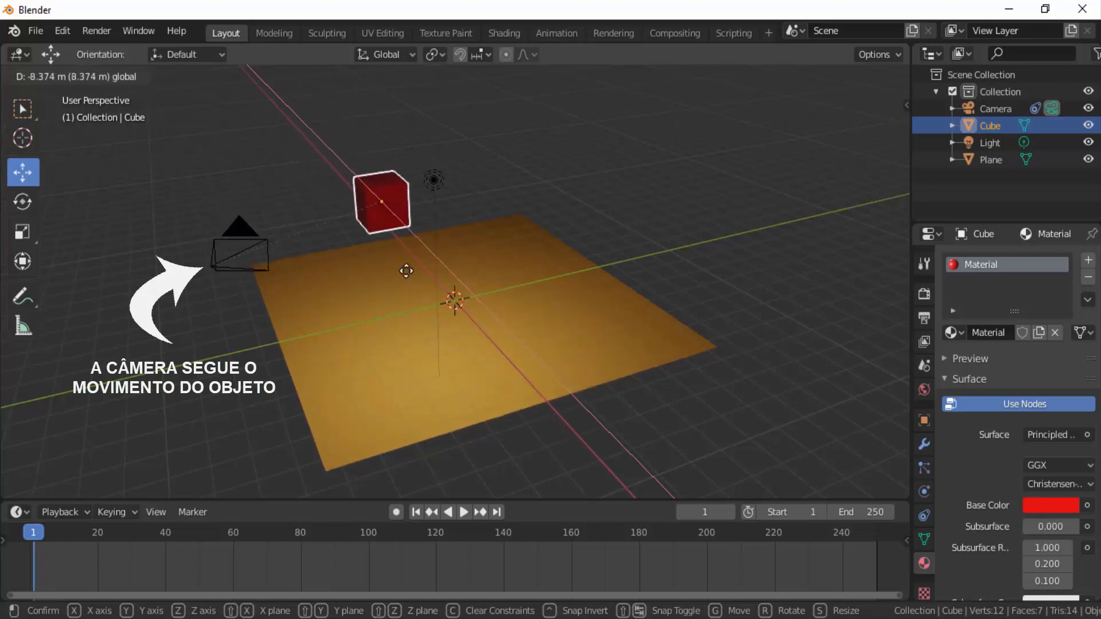
pyautogui.click(461, 347)
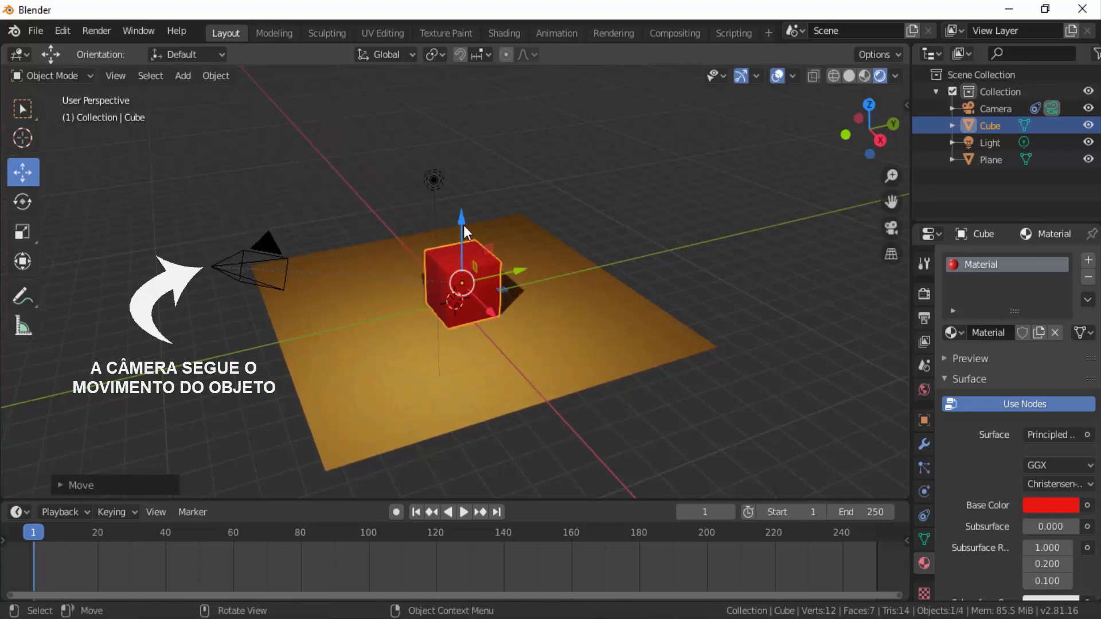
pyautogui.moveTo(464, 225); pyautogui.dragTo(508, 143)
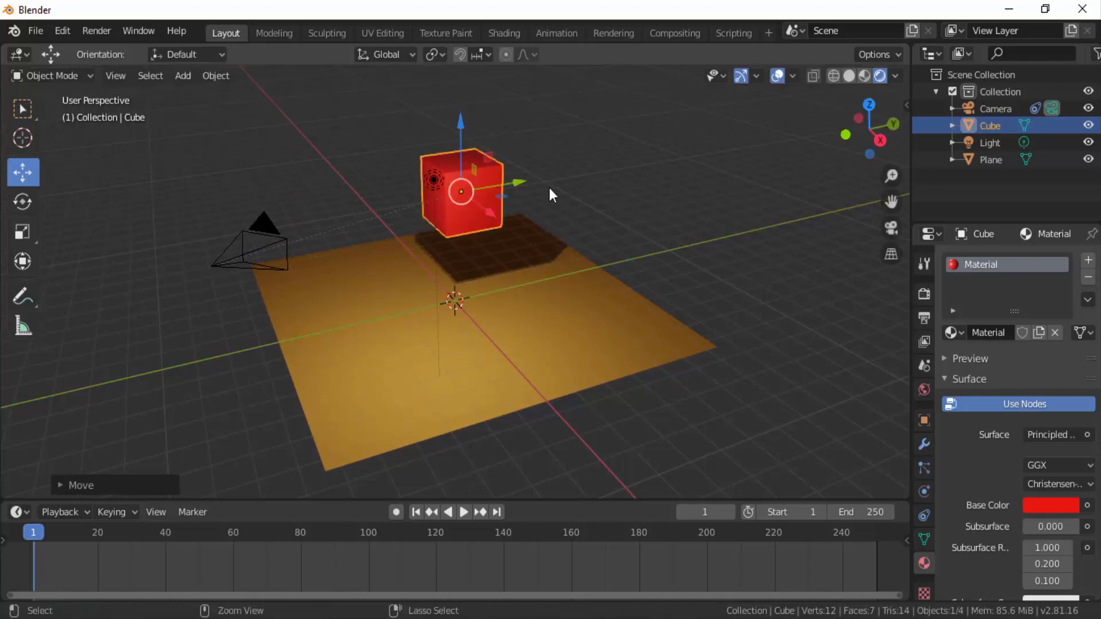
# Step: Undo the cube's test moves and the camera's tracking constraint, and deselect all objects
pyautogui.hotkey('ctrl', 'z')
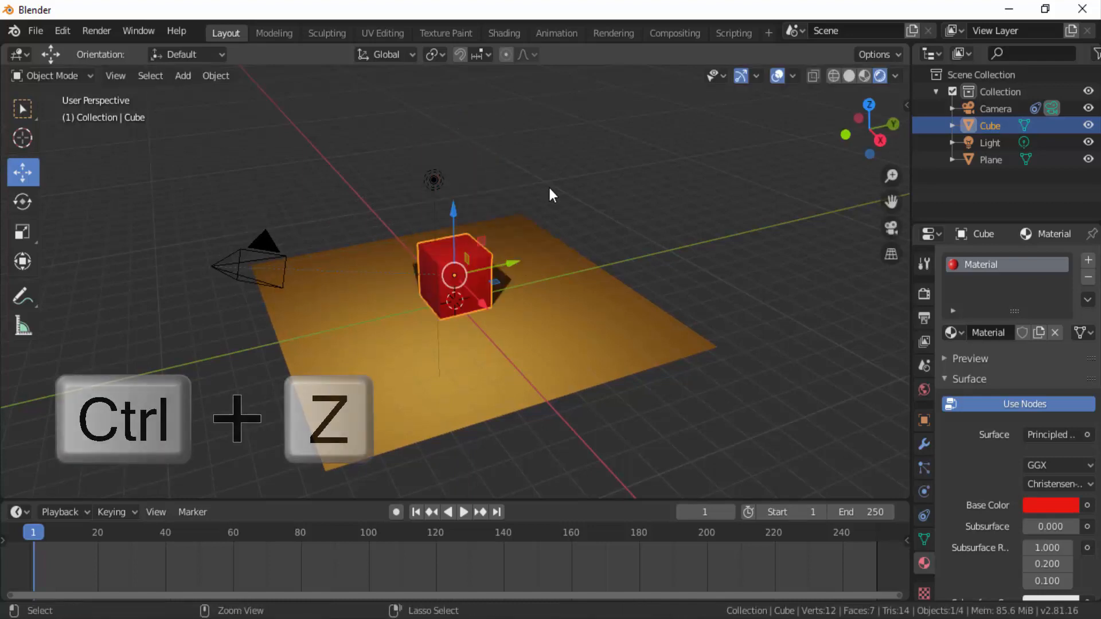
pyautogui.hotkey('ctrl', 'z')
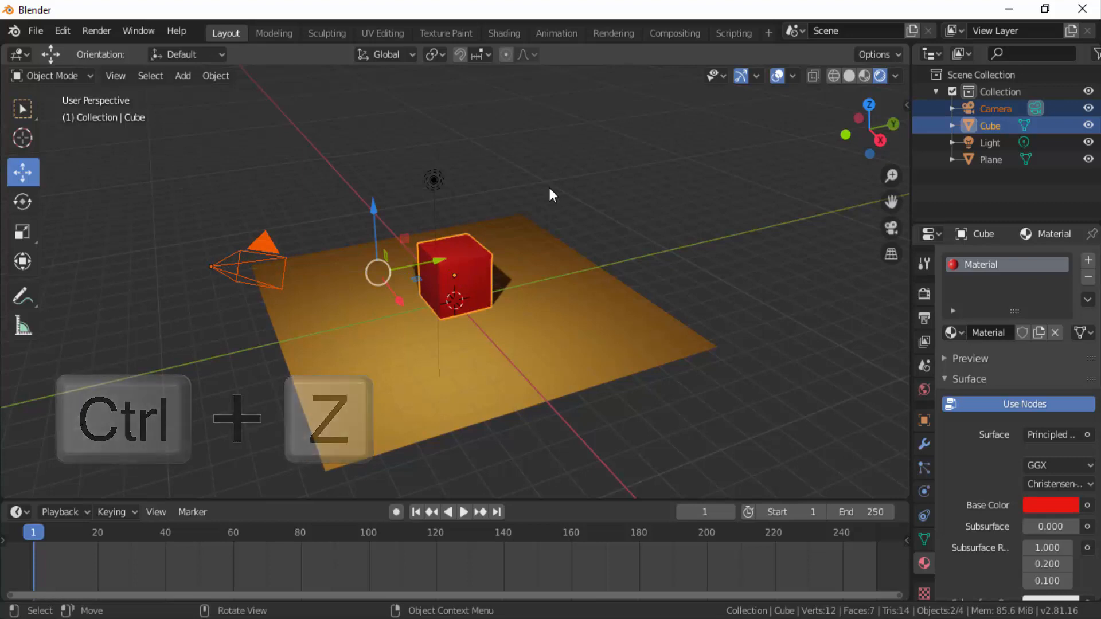
pyautogui.click(717, 240)
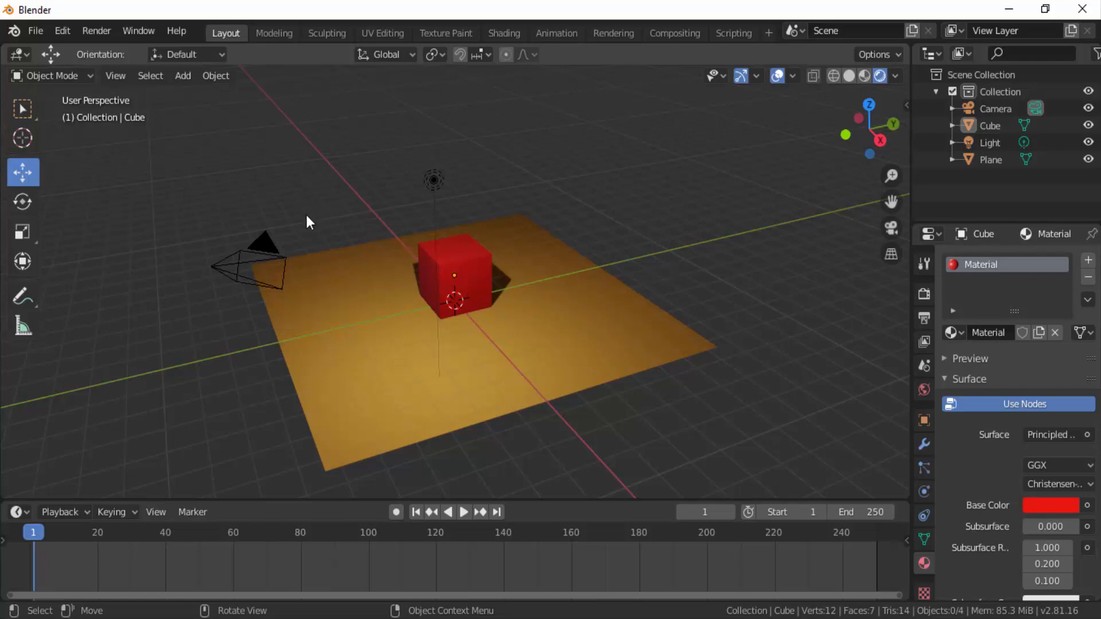
# Step: Look through the camera and render a still image of the scene, then return to the user perspective
pyautogui.click(263, 250)
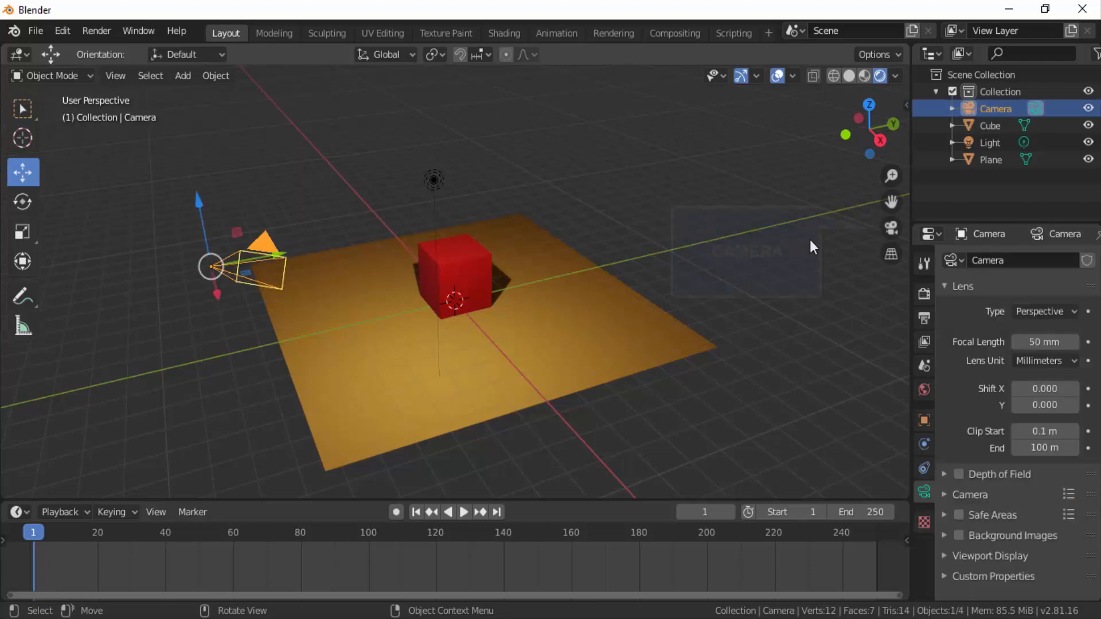
pyautogui.click(891, 228)
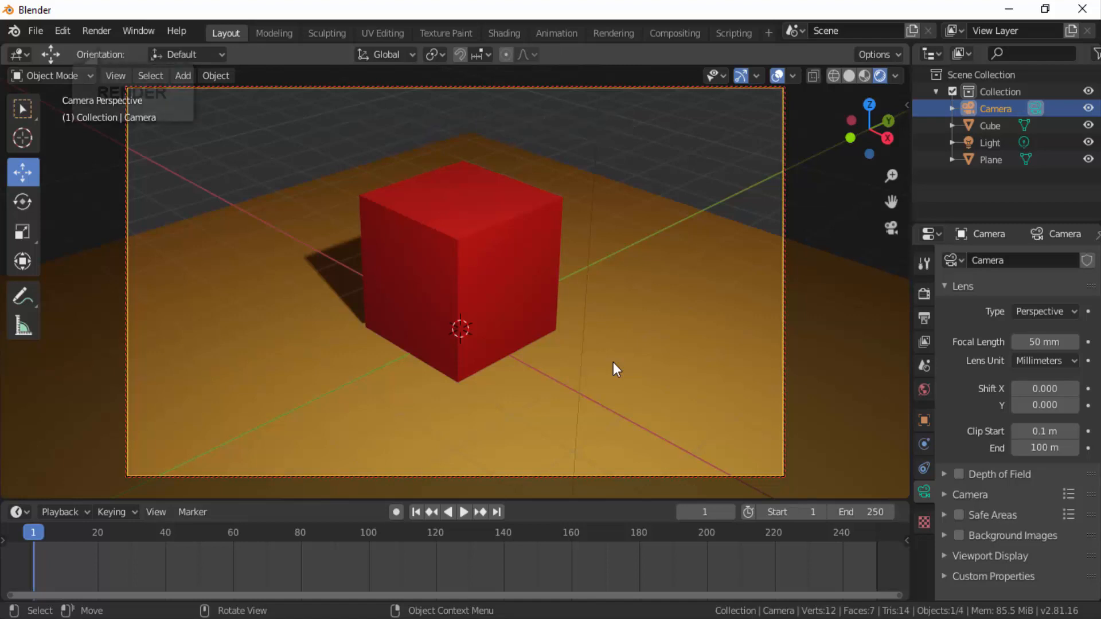
pyautogui.click(110, 31)
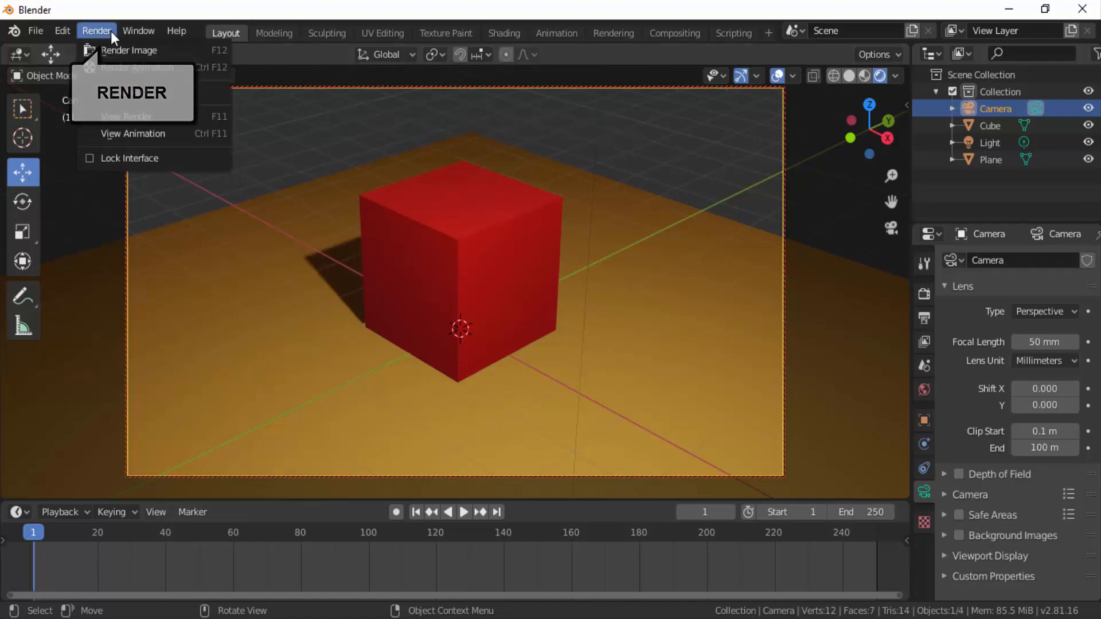
pyautogui.click(143, 51)
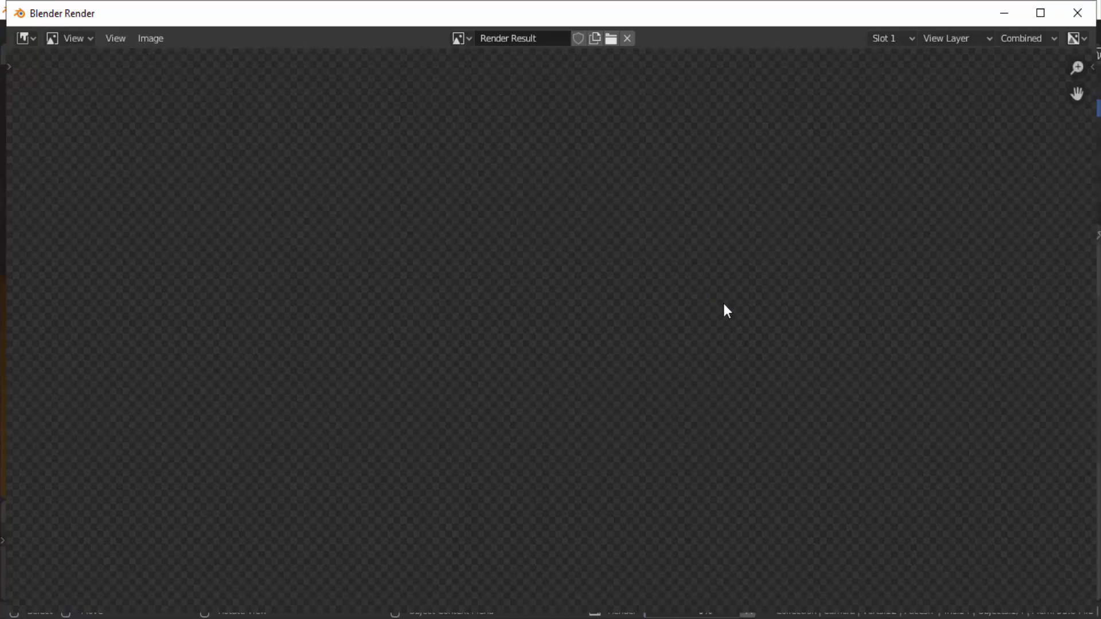
pyautogui.scroll(-3, 731, 306)
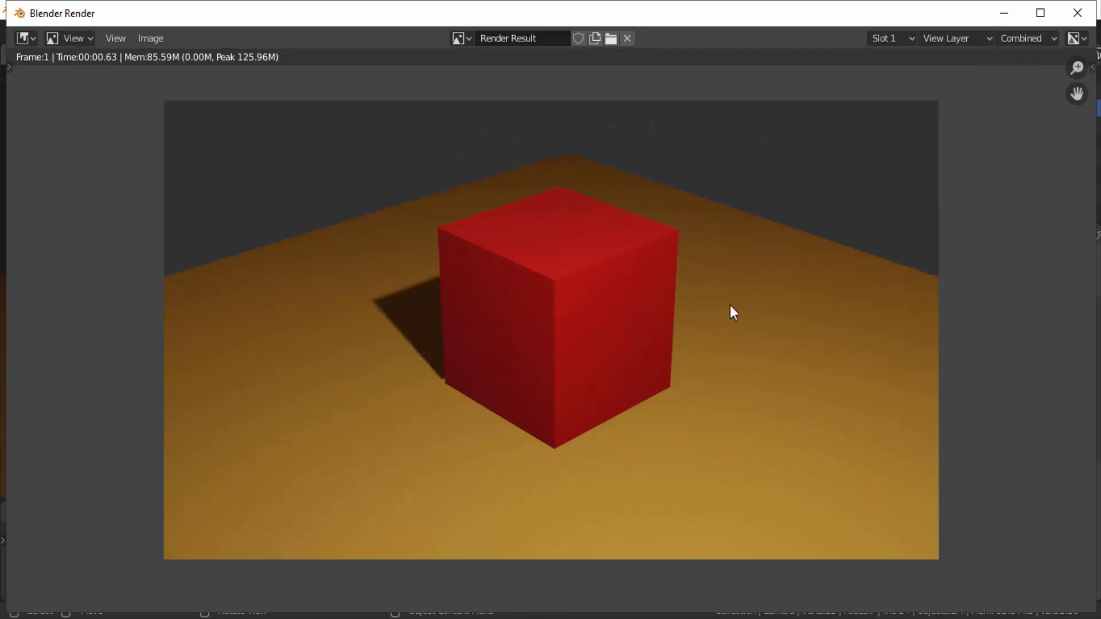
pyautogui.click(1077, 13)
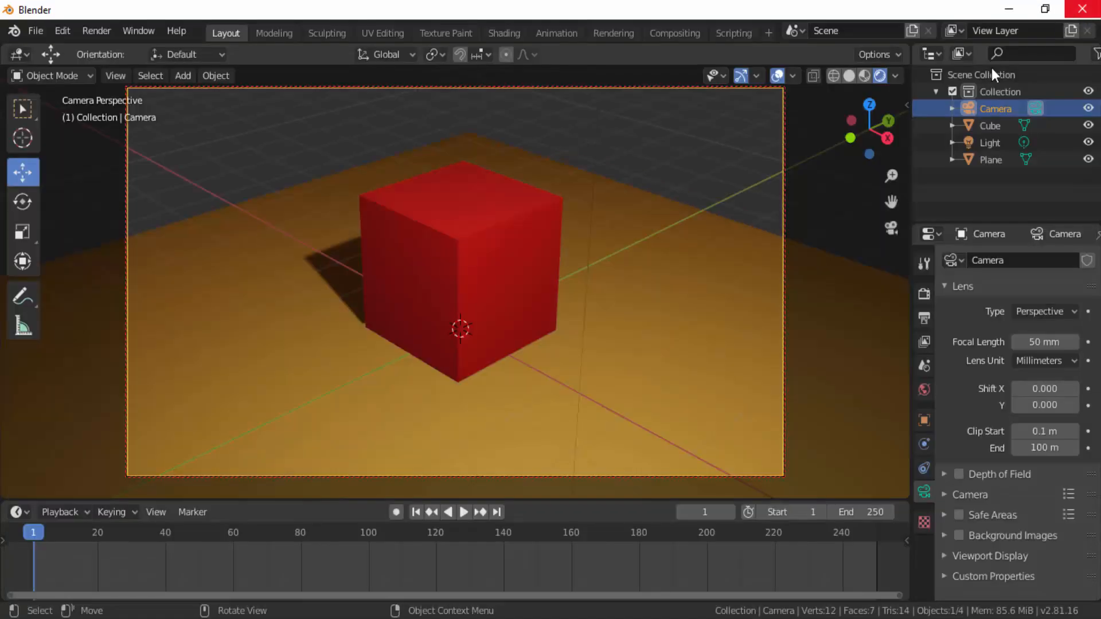
pyautogui.click(889, 231)
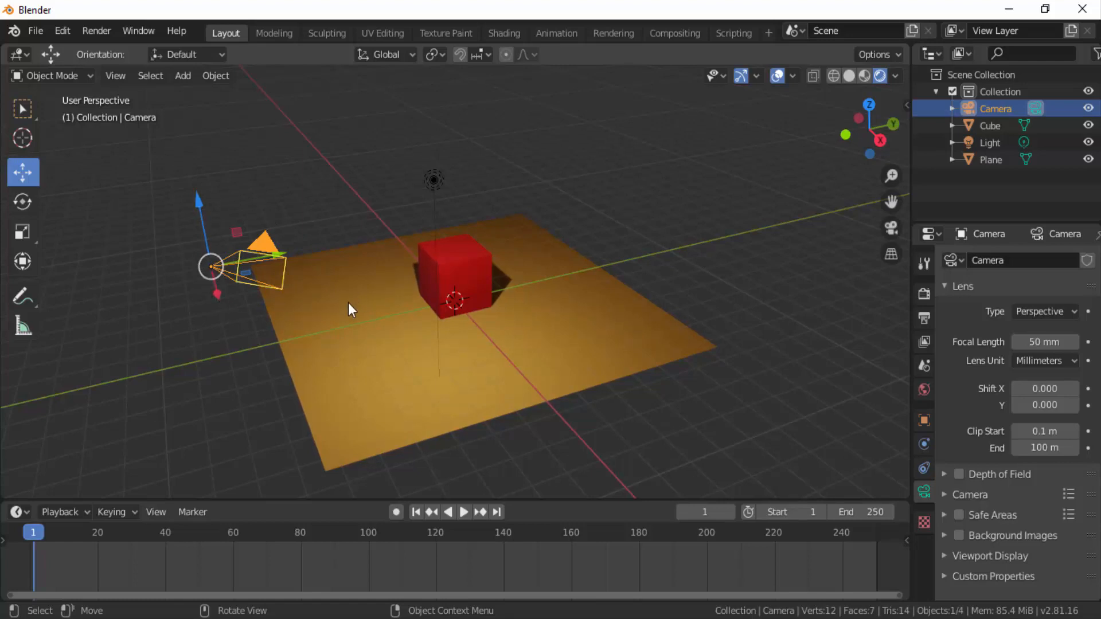
# Step: Insert a LocRotScale keyframe for the cube at frame 1
pyautogui.click(460, 266)
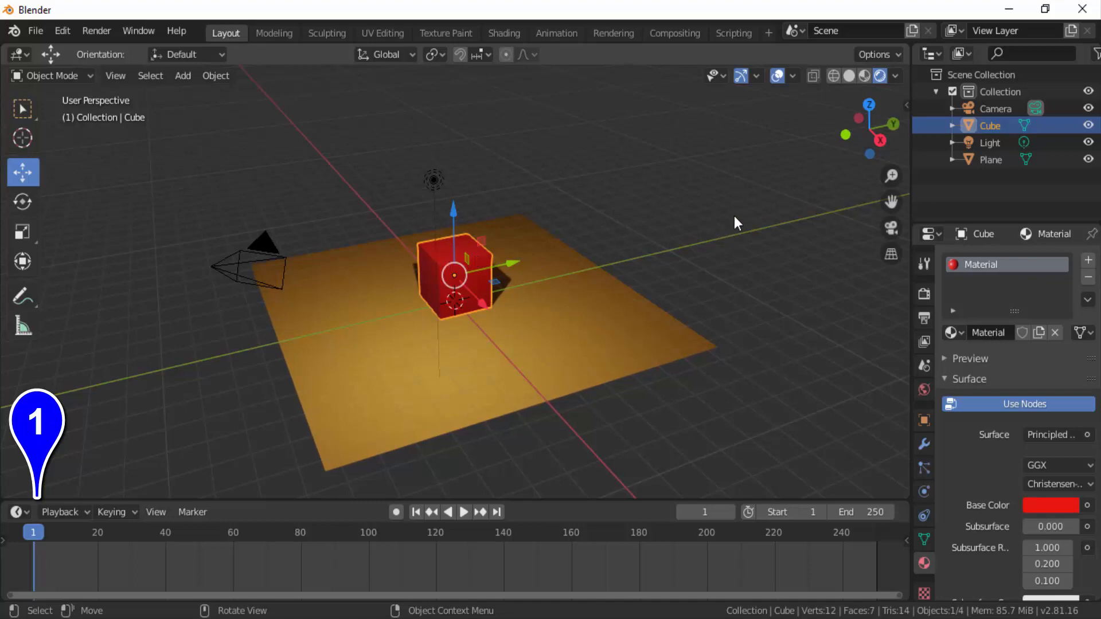
pyautogui.press('i')
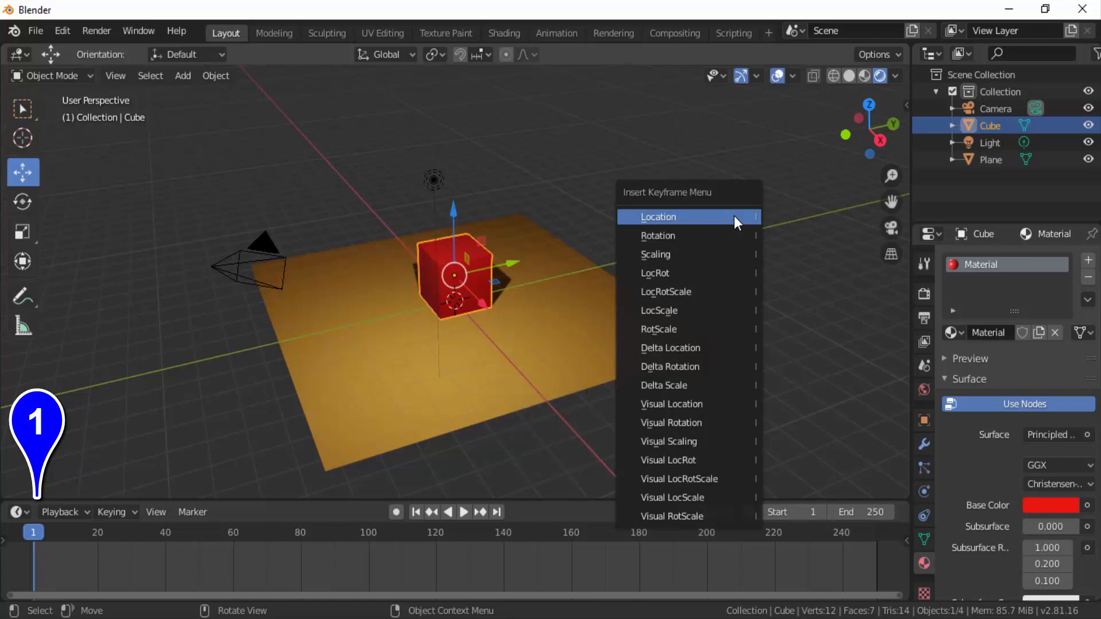
pyautogui.click(673, 294)
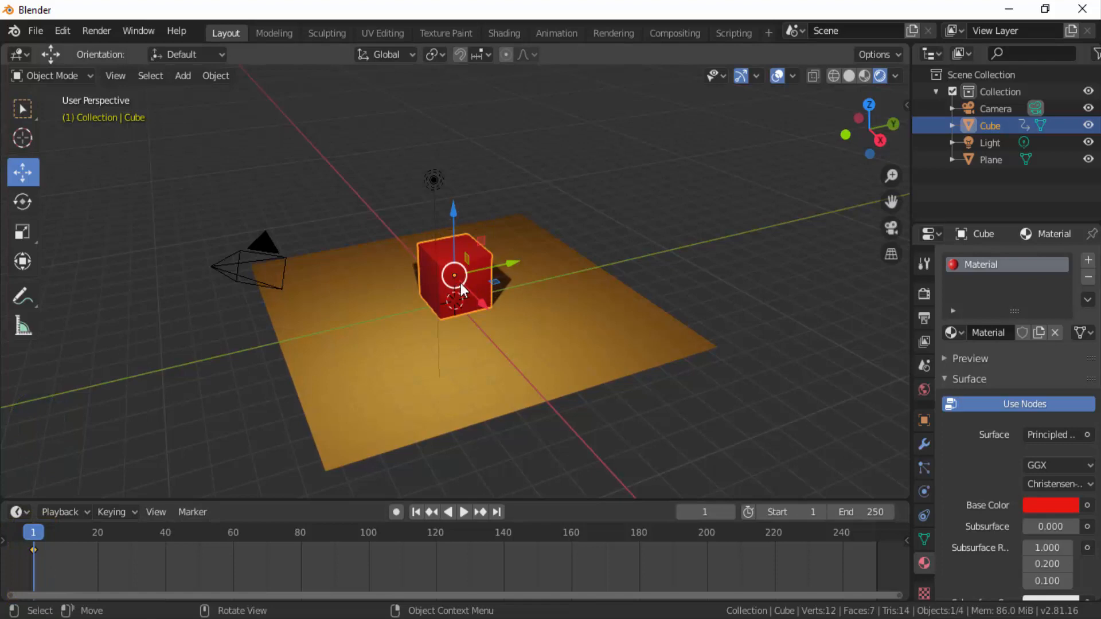
# Step: At frame 100, insert a LocRotScale keyframe with the cube raised high above the plane and rotated about the global Z axis
pyautogui.click(367, 534)
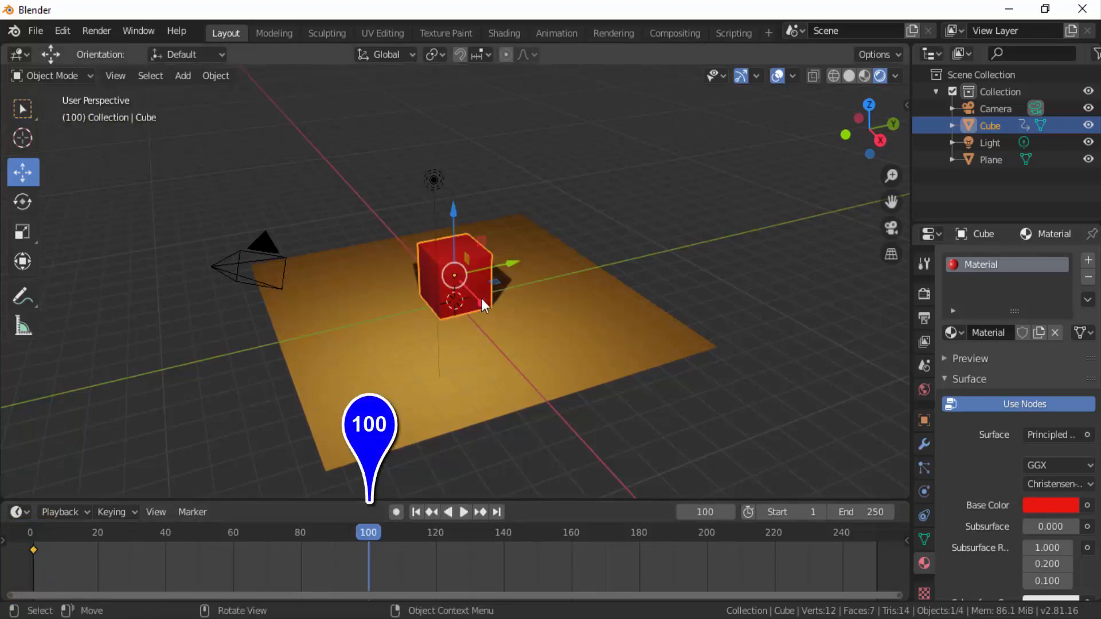
pyautogui.moveTo(455, 212); pyautogui.dragTo(469, 474)
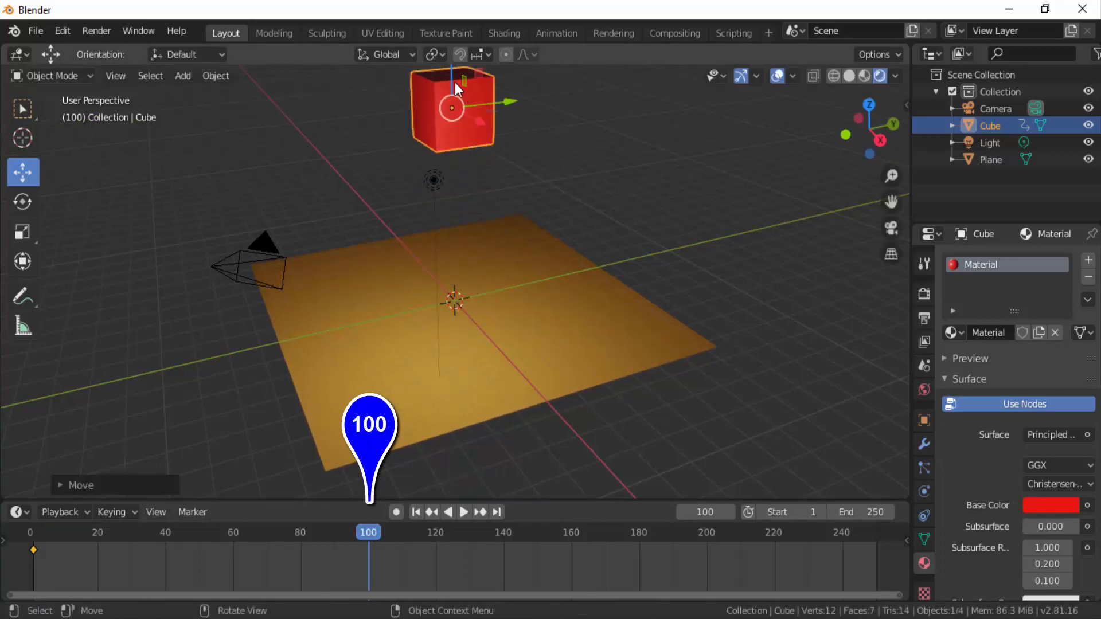
pyautogui.press('r')
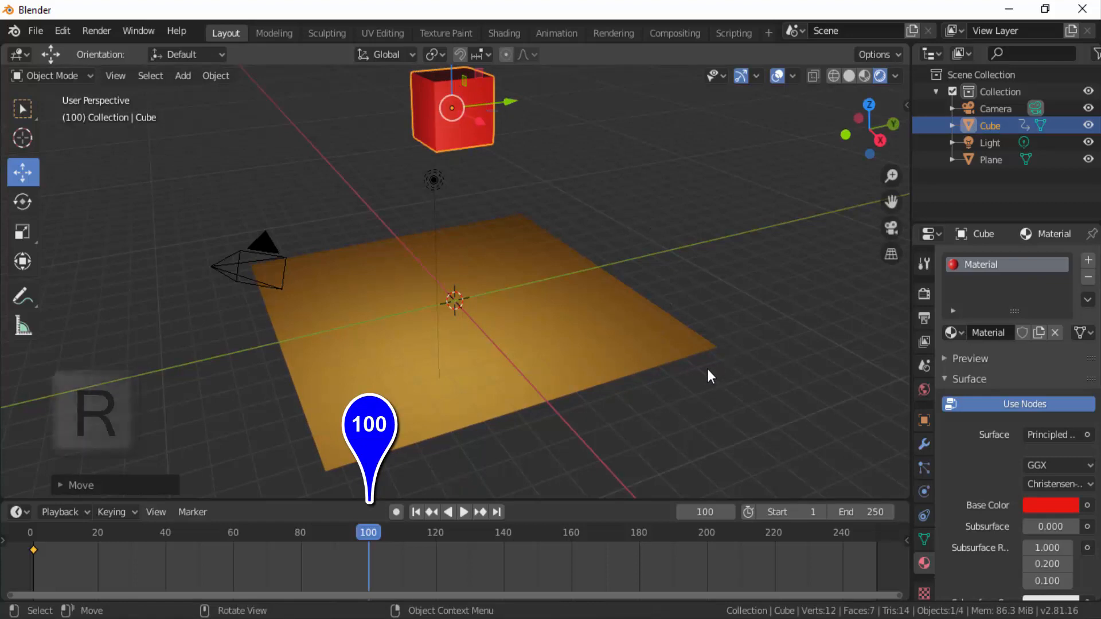
pyautogui.press('z')
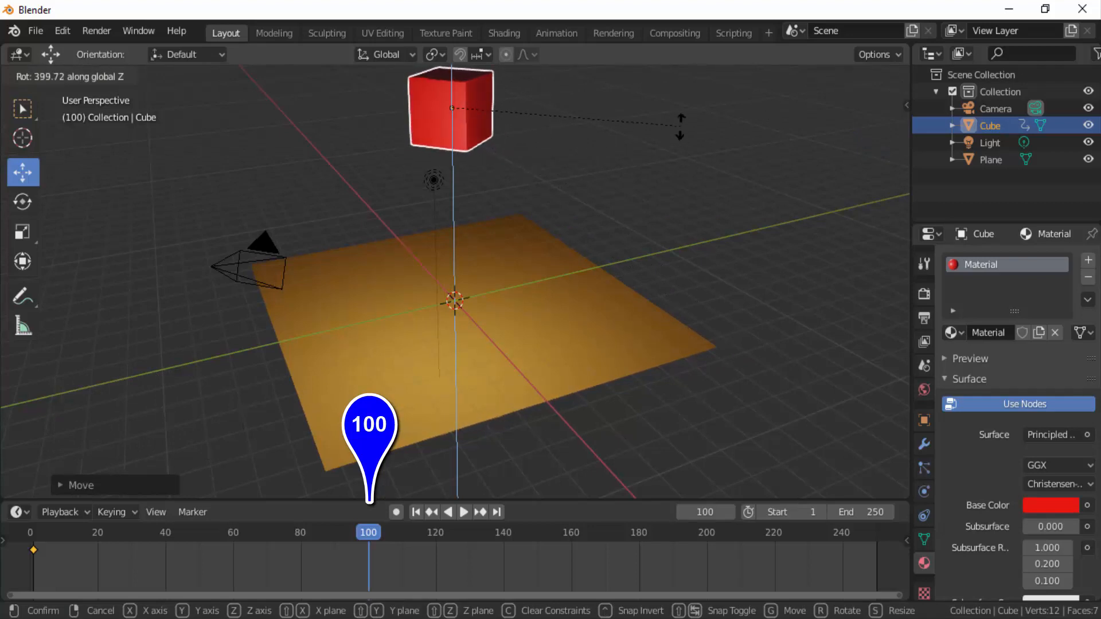
pyautogui.click(708, 113)
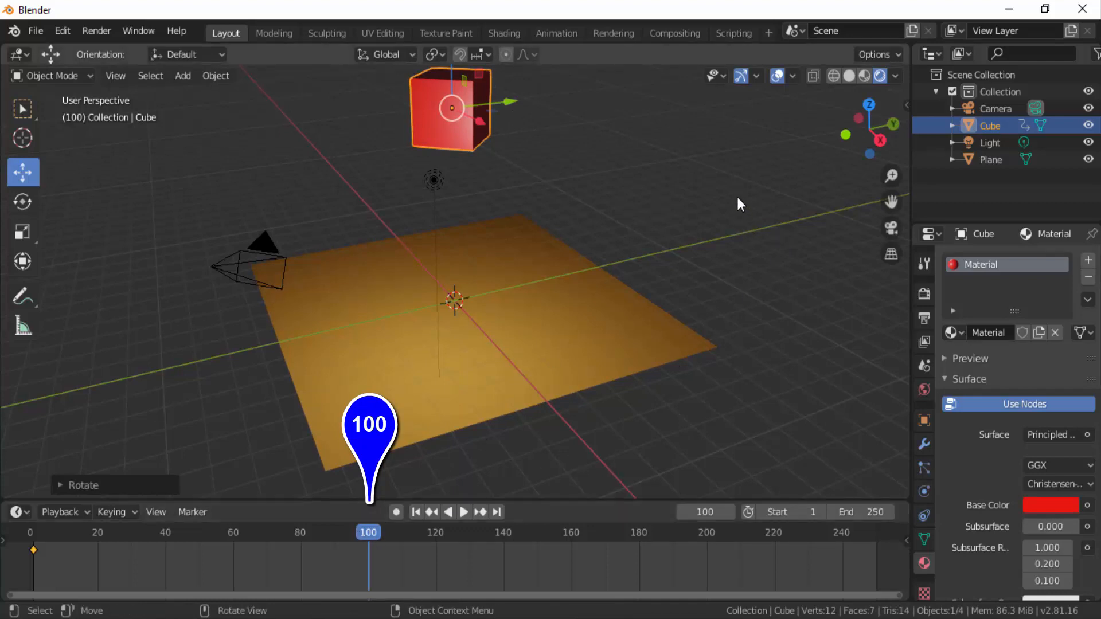
pyautogui.press('i')
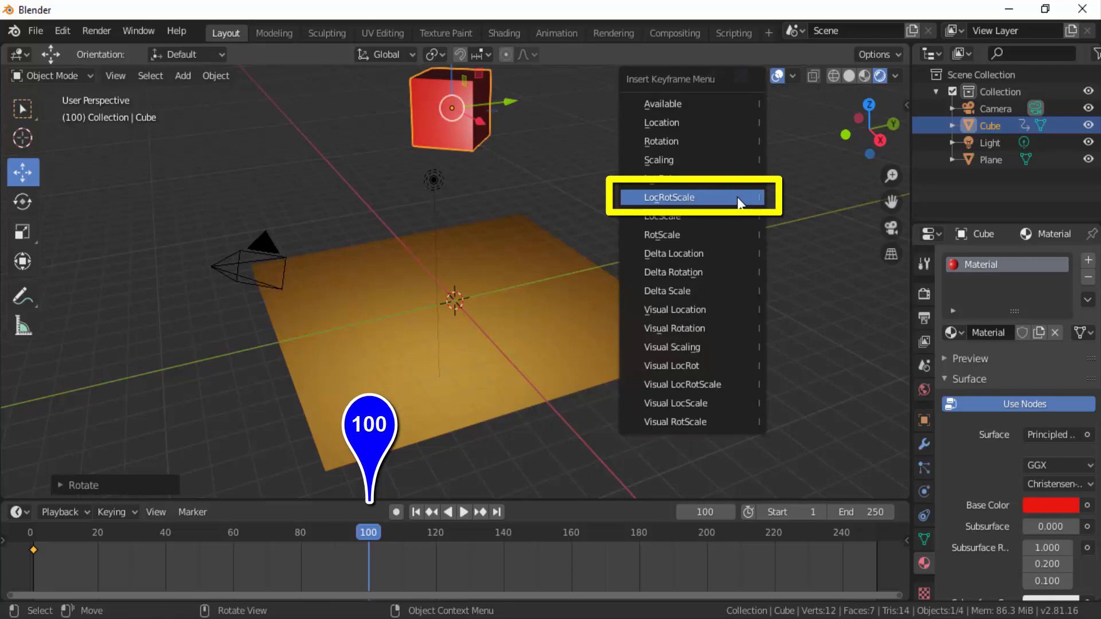
pyautogui.click(738, 199)
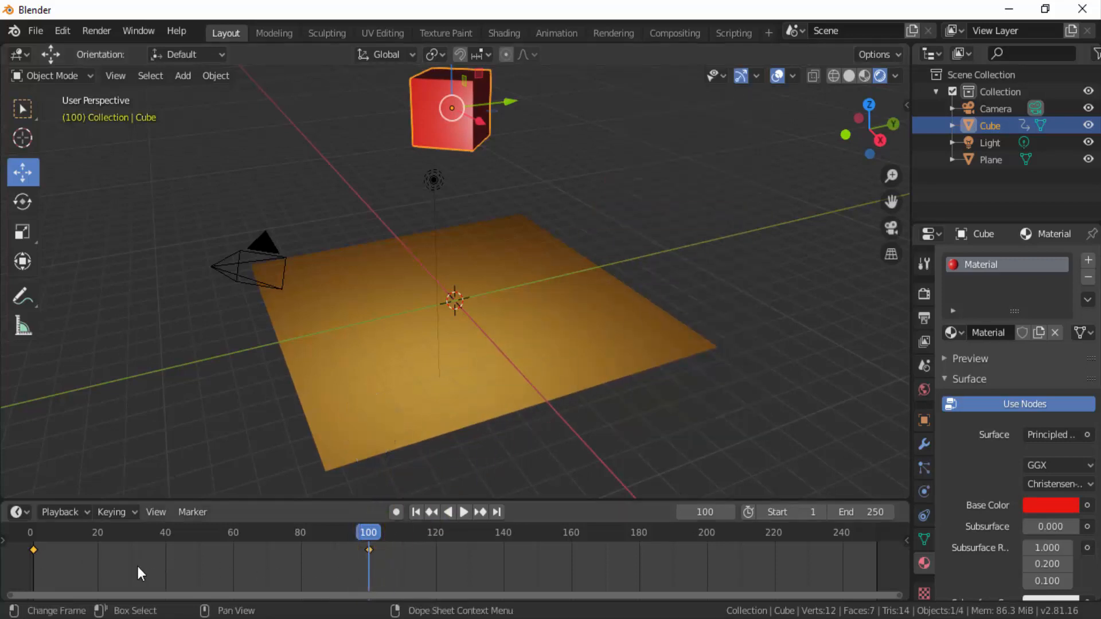
# Step: Play the cube's animation from the first frame in the user perspective, then return to frame 1
pyautogui.click(416, 511)
pyautogui.click(464, 513)
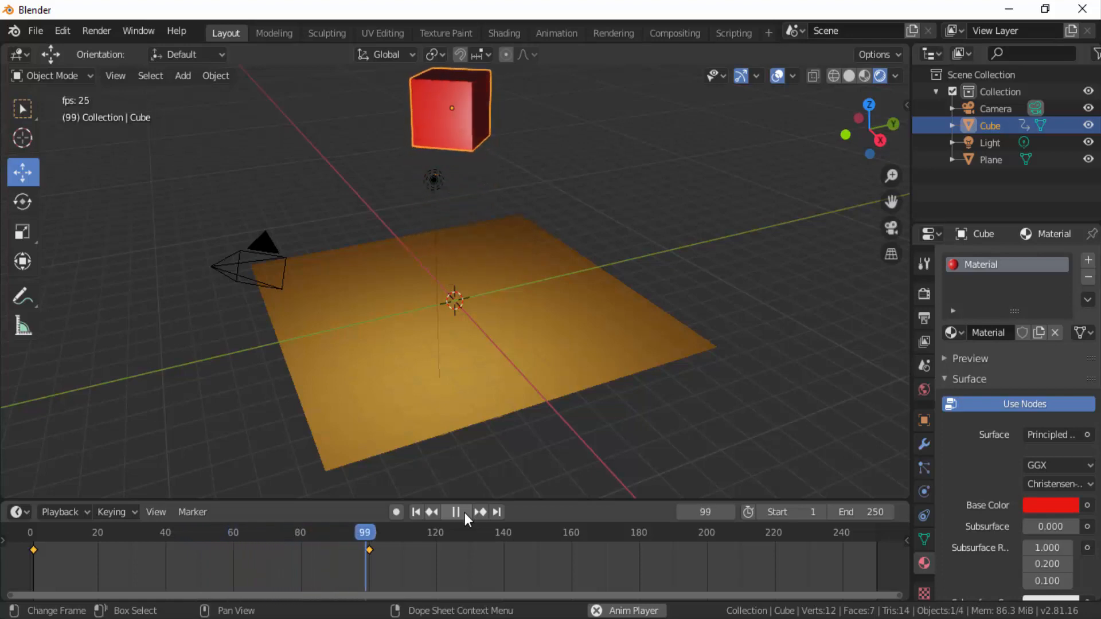
pyautogui.click(464, 513)
pyautogui.click(416, 512)
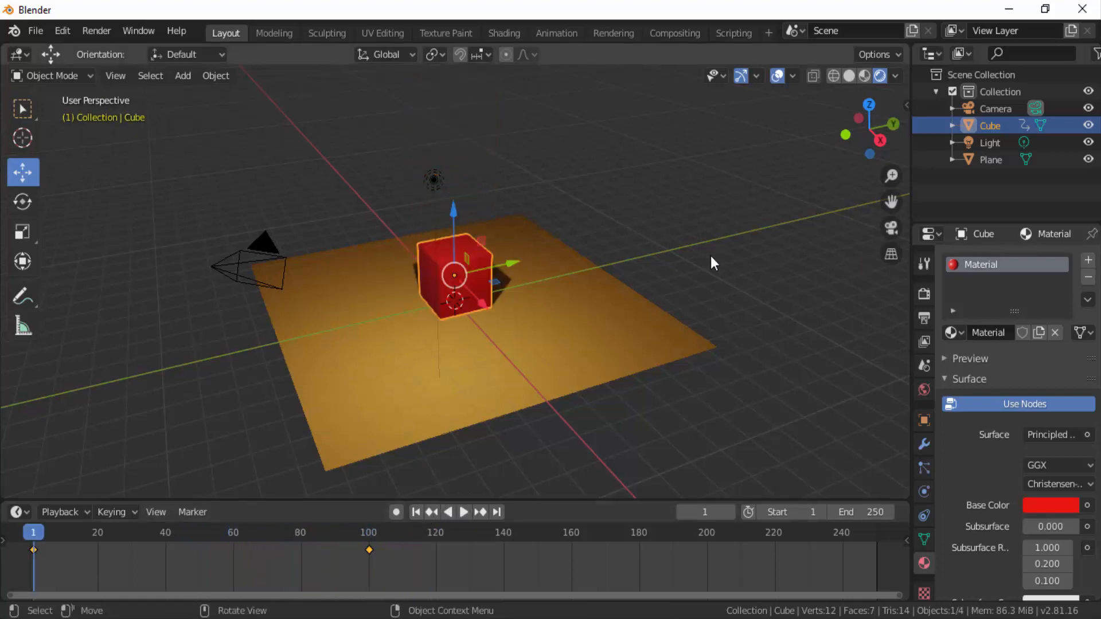
# Step: Play the animation through the camera view, rewind it to frame 1 and restore the user perspective
pyautogui.click(890, 227)
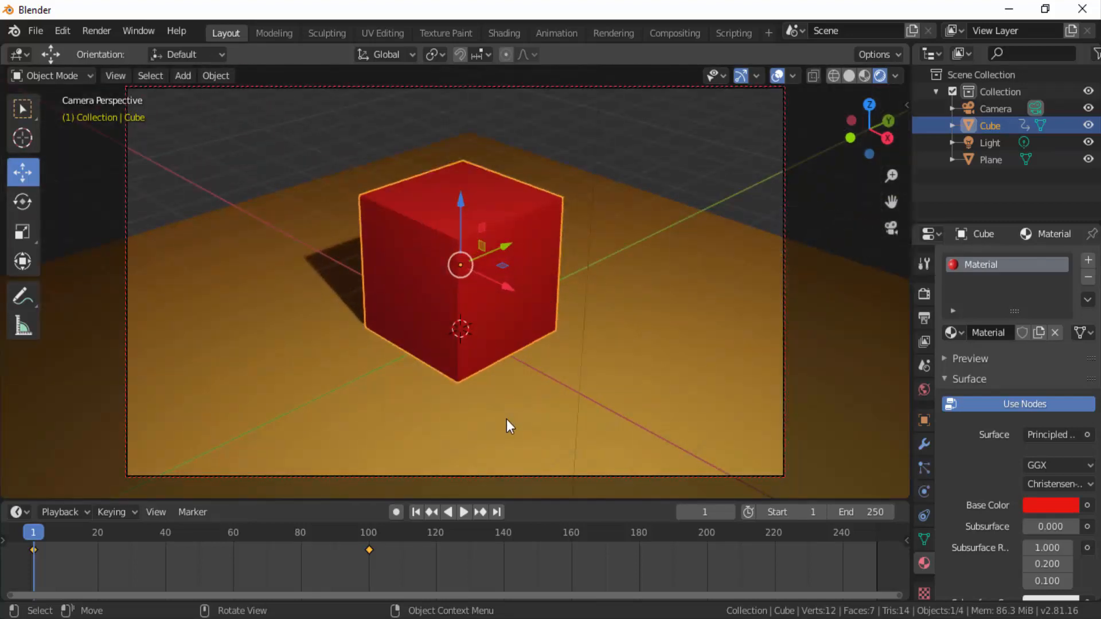
pyautogui.click(459, 512)
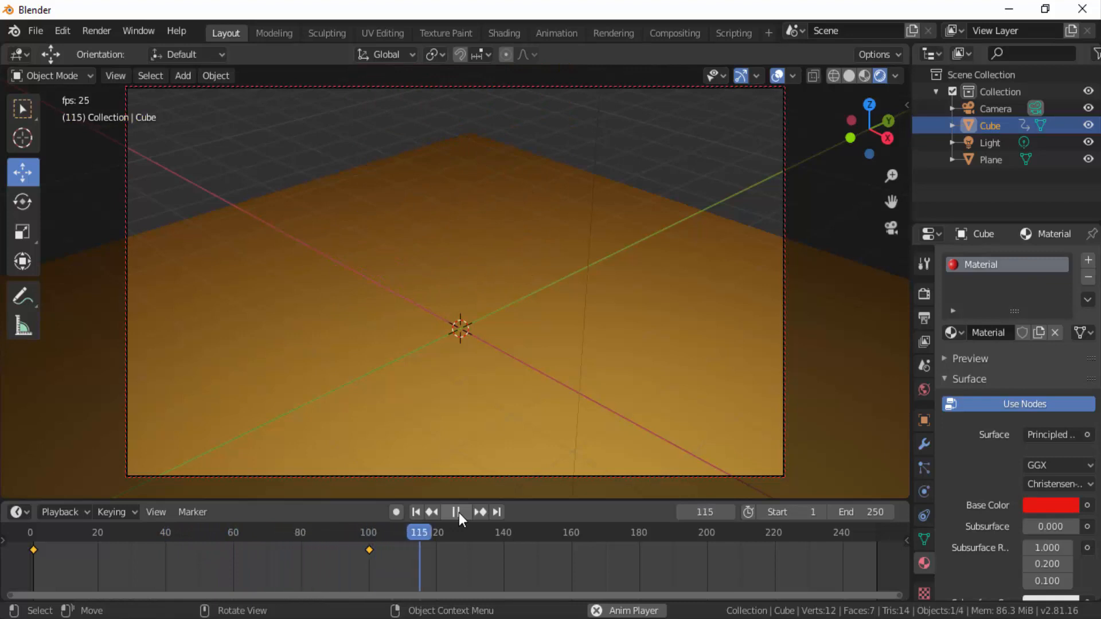
pyautogui.click(457, 512)
pyautogui.click(417, 512)
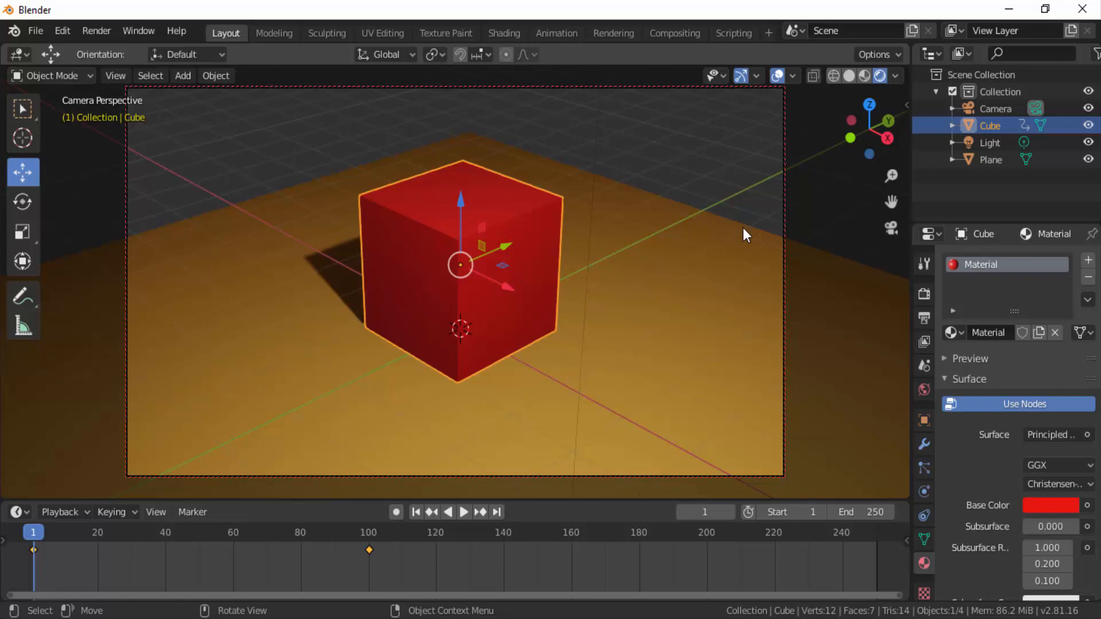
pyautogui.click(890, 228)
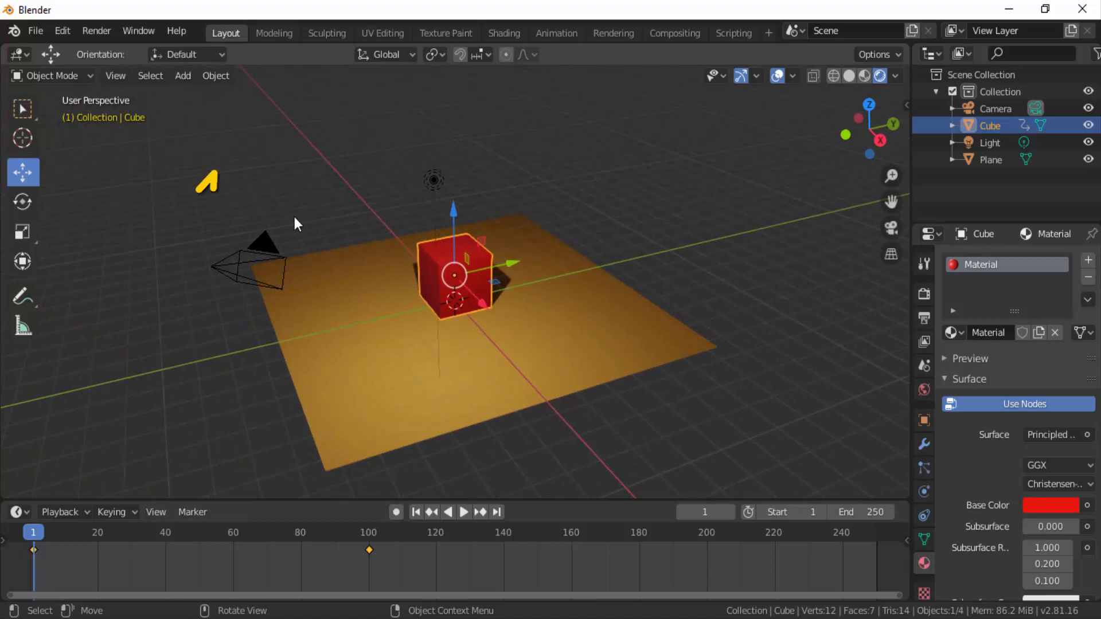
# Step: Add a Track To constraint that makes the camera follow the cube
pyautogui.click(248, 245)
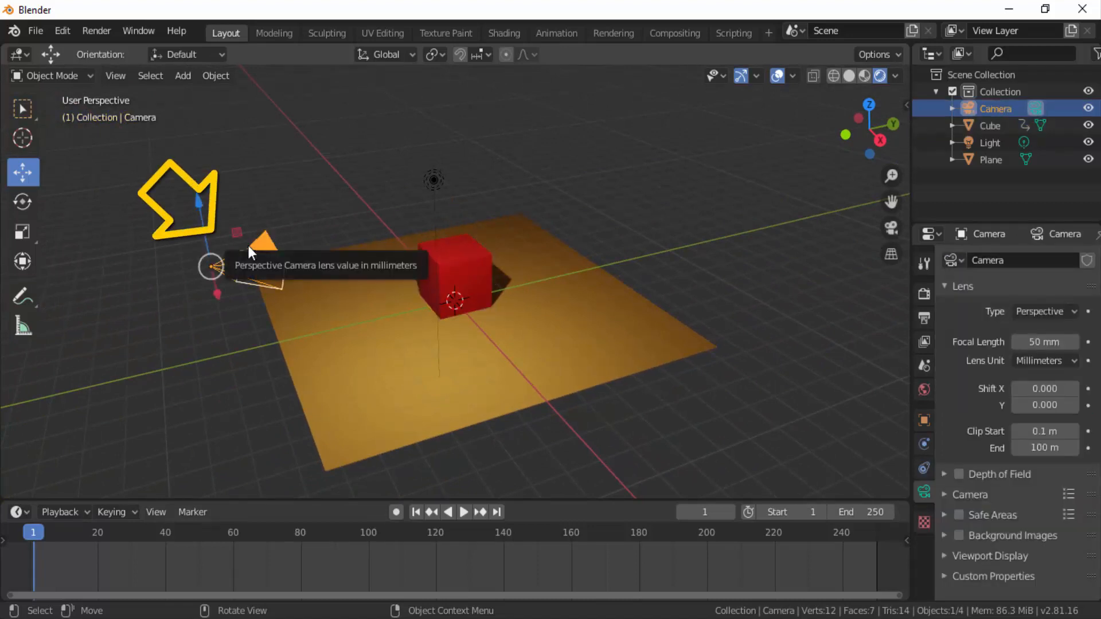
pyautogui.press('shift')
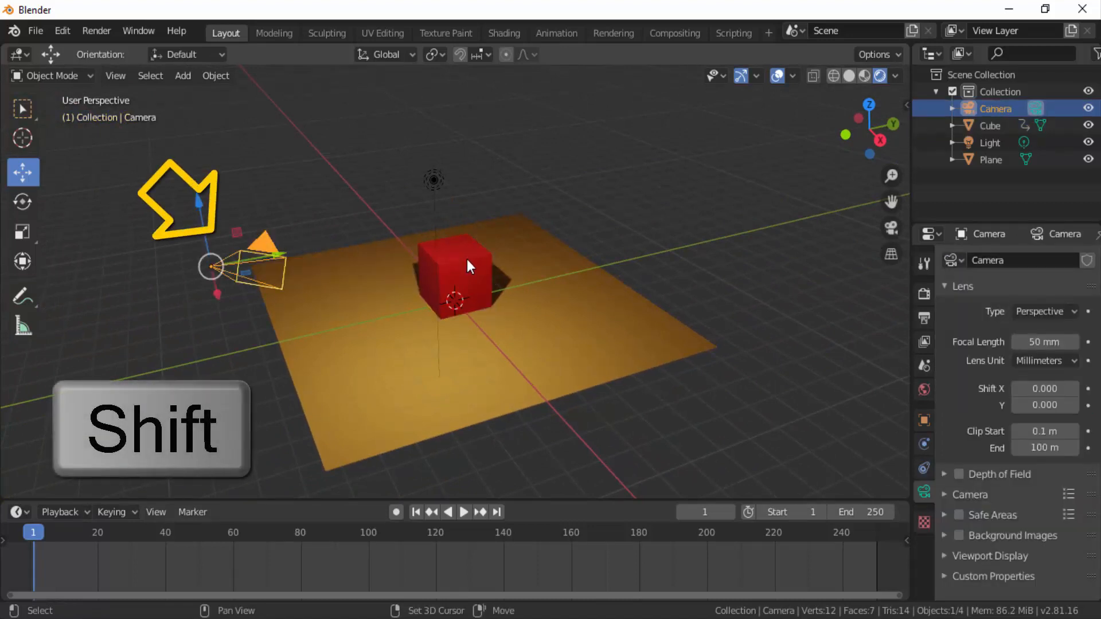
pyautogui.keyDown('shift'); pyautogui.click(468, 265); pyautogui.keyUp('shift')
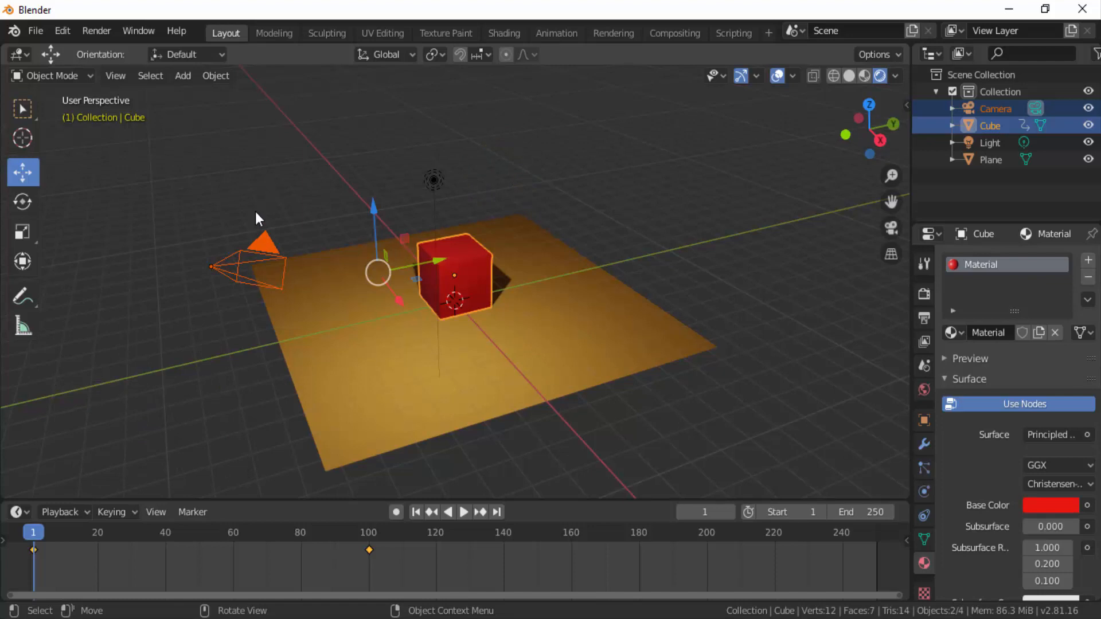
pyautogui.click(218, 75)
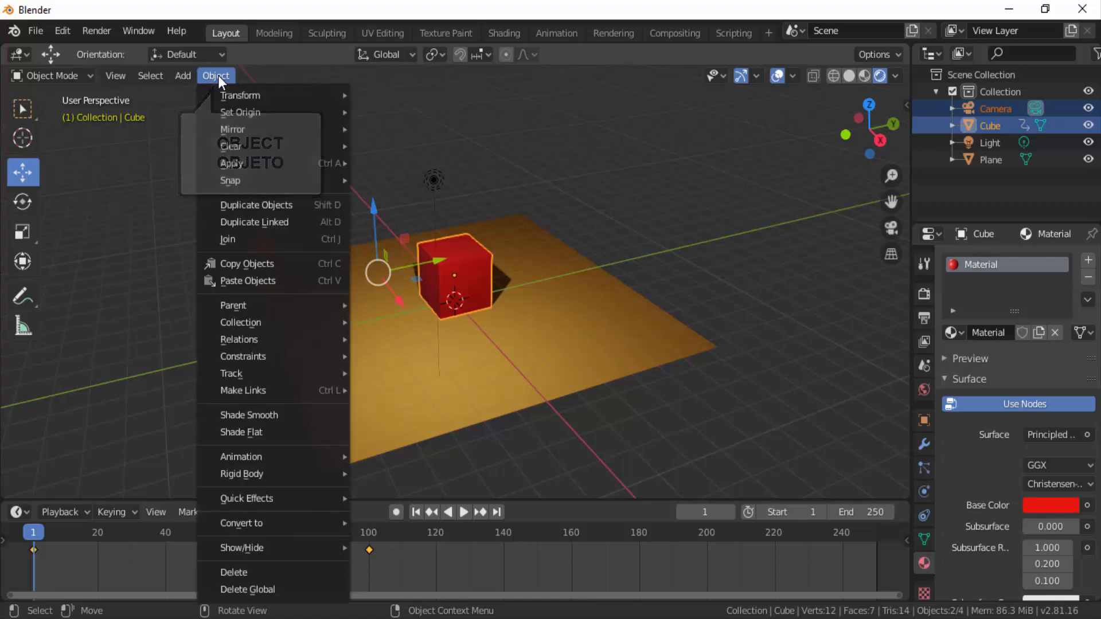
pyautogui.moveTo(266, 377)
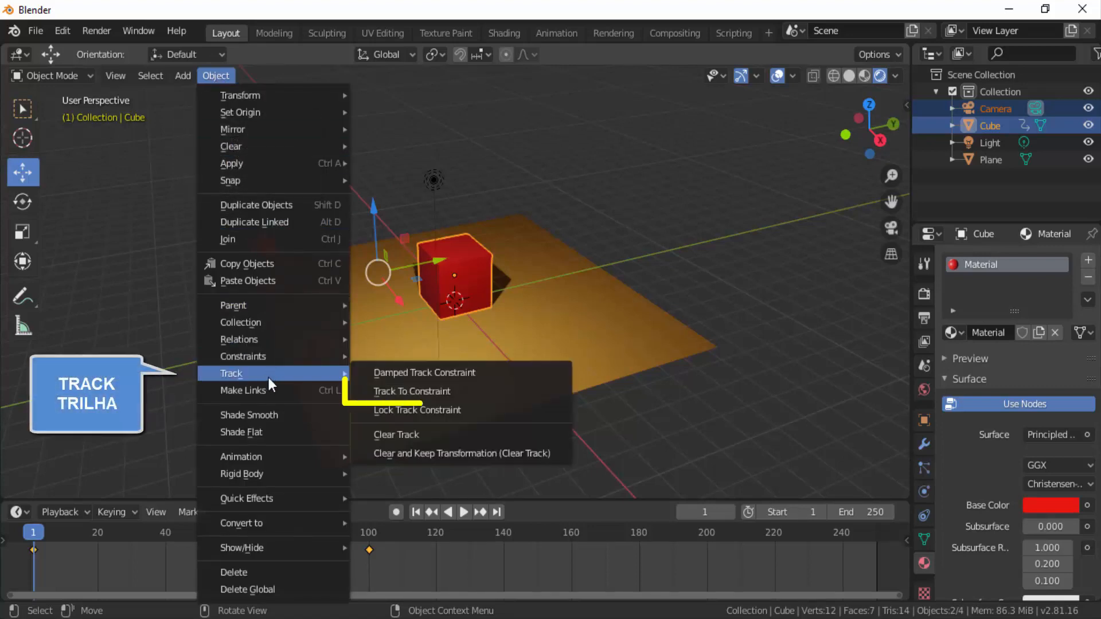
pyautogui.click(434, 392)
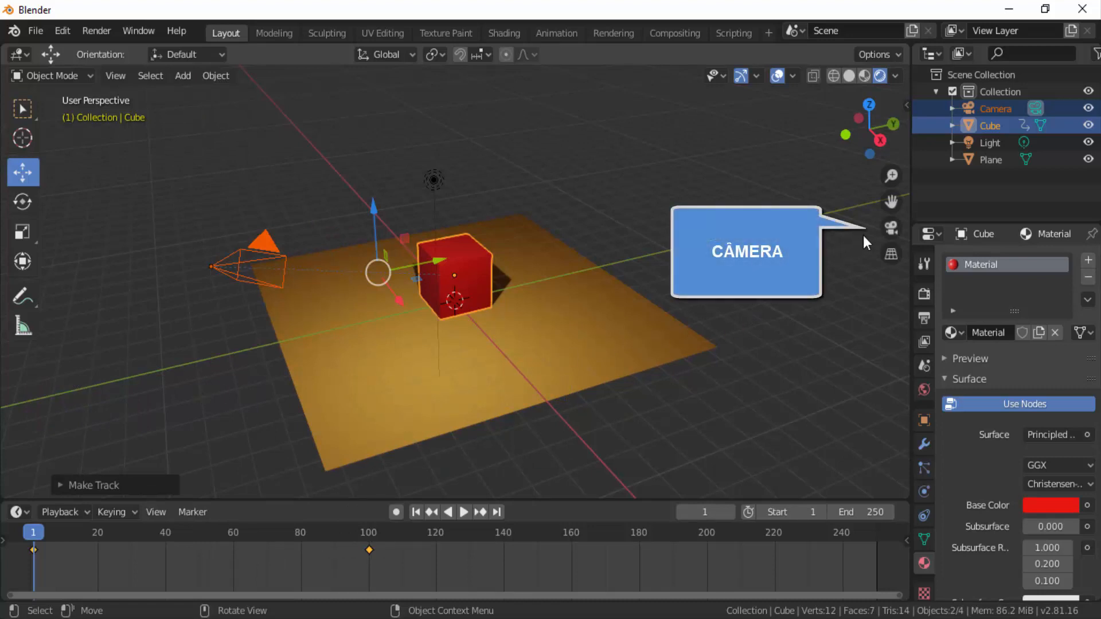
# Step: Play the tracked animation through the camera view, rewind it to frame 1 and restore the user perspective
pyautogui.click(890, 227)
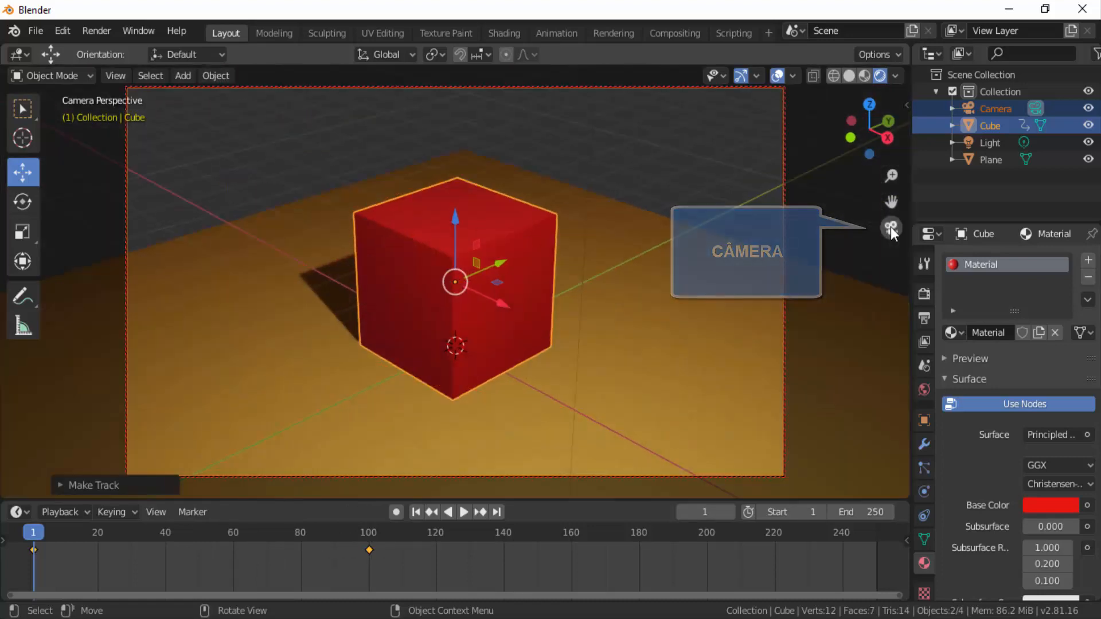
pyautogui.click(464, 513)
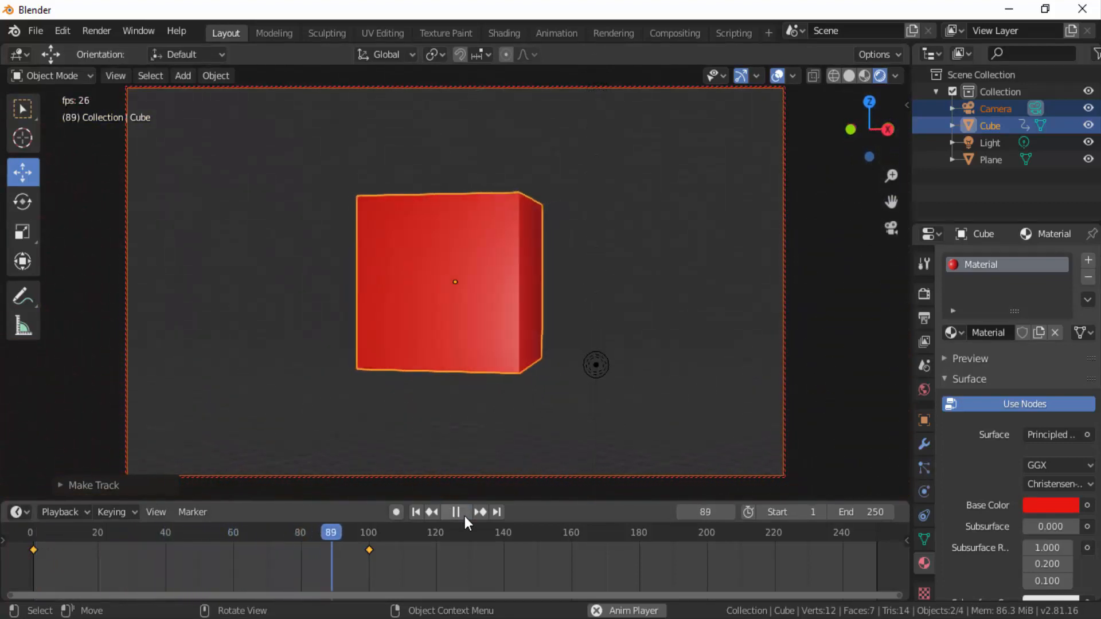
pyautogui.click(464, 514)
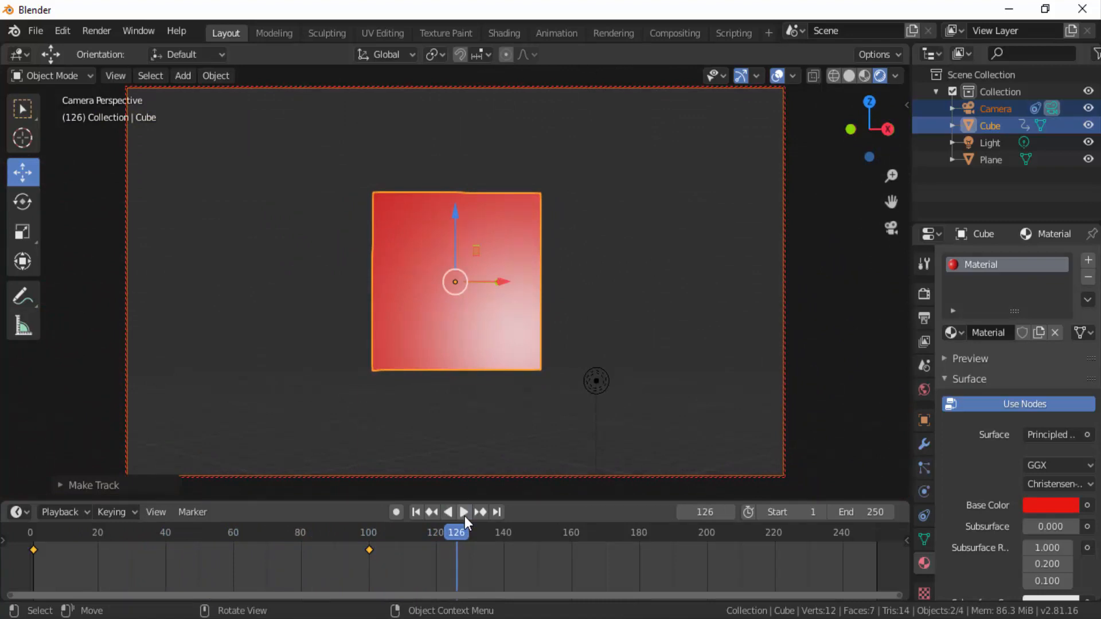
pyautogui.click(419, 512)
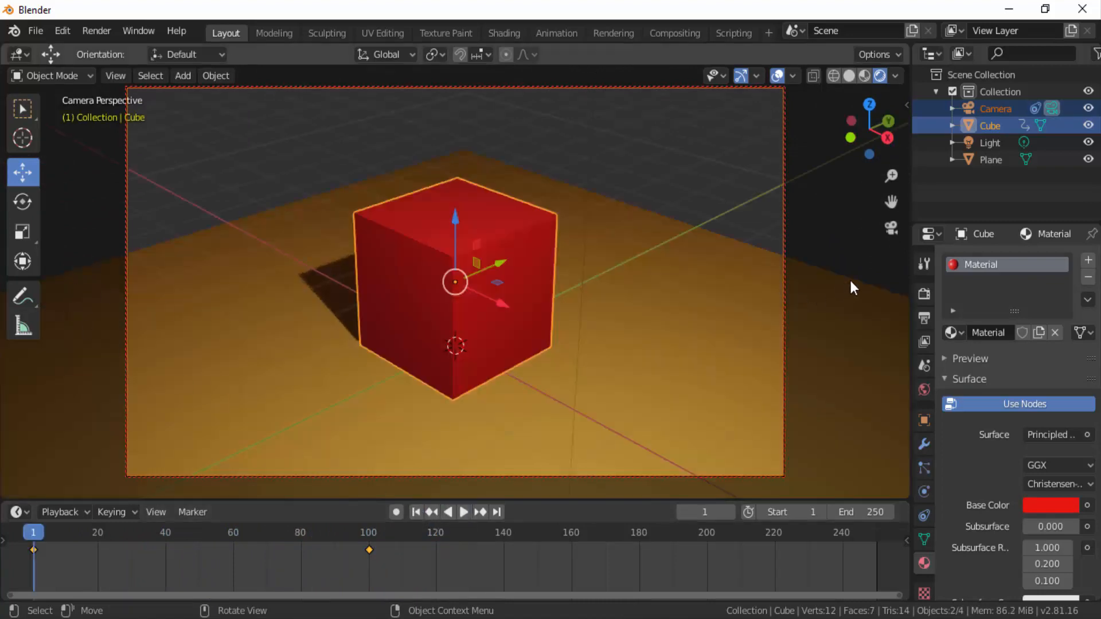
pyautogui.click(893, 226)
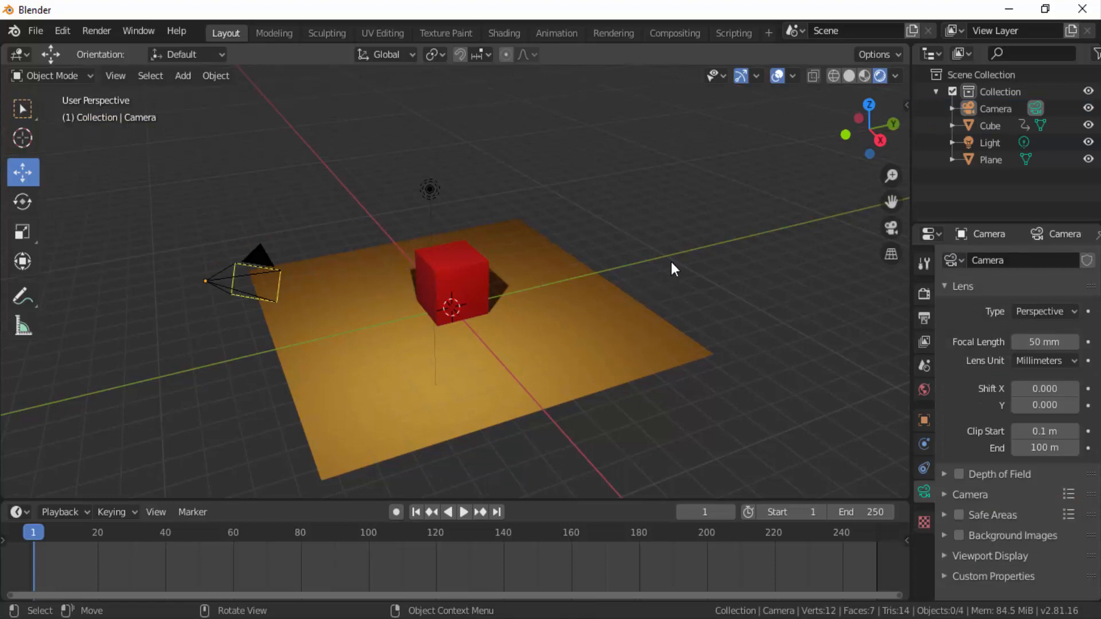
# Step: Parent the camera to the cube using the Object parenting type
pyautogui.click(449, 272)
pyautogui.click(247, 257)
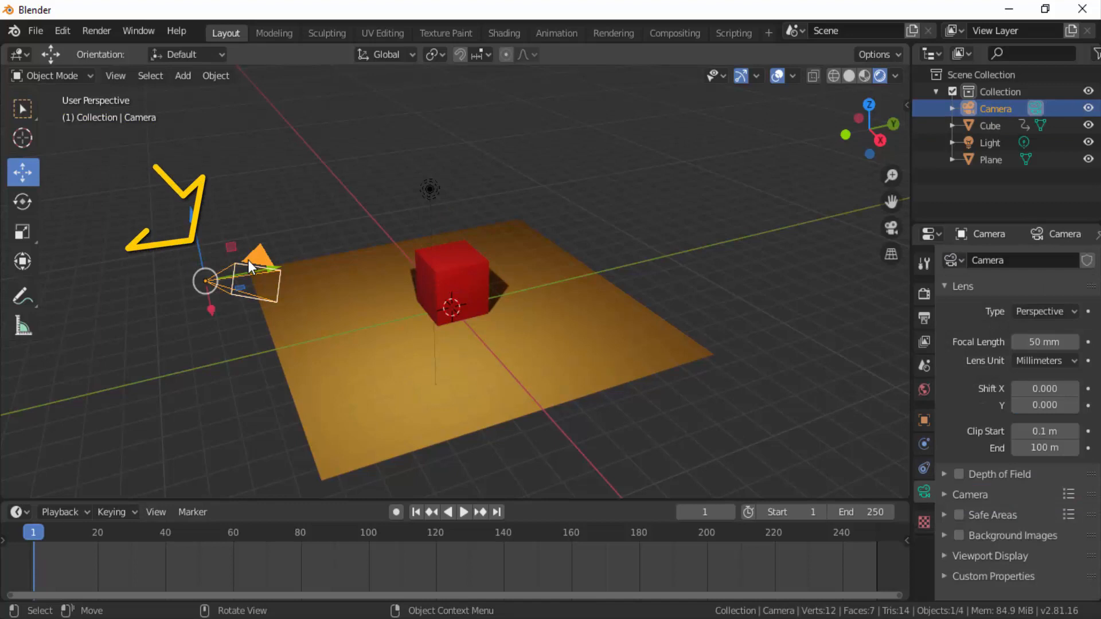
pyautogui.keyDown('shift'); pyautogui.click(449, 257); pyautogui.keyUp('shift')
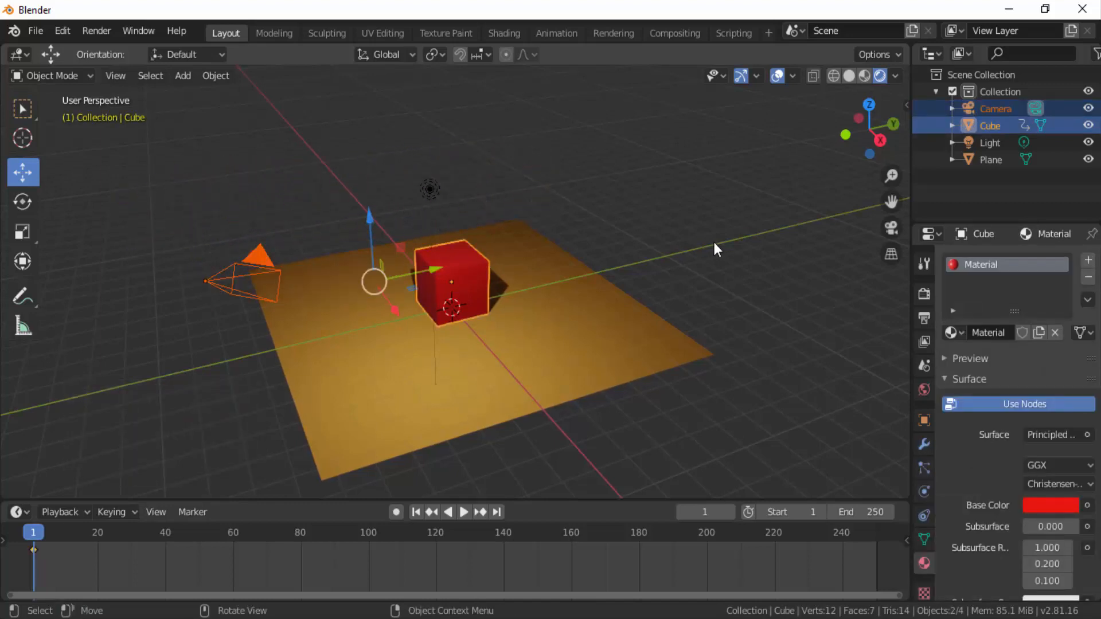
pyautogui.hotkey('ctrl', 'p')
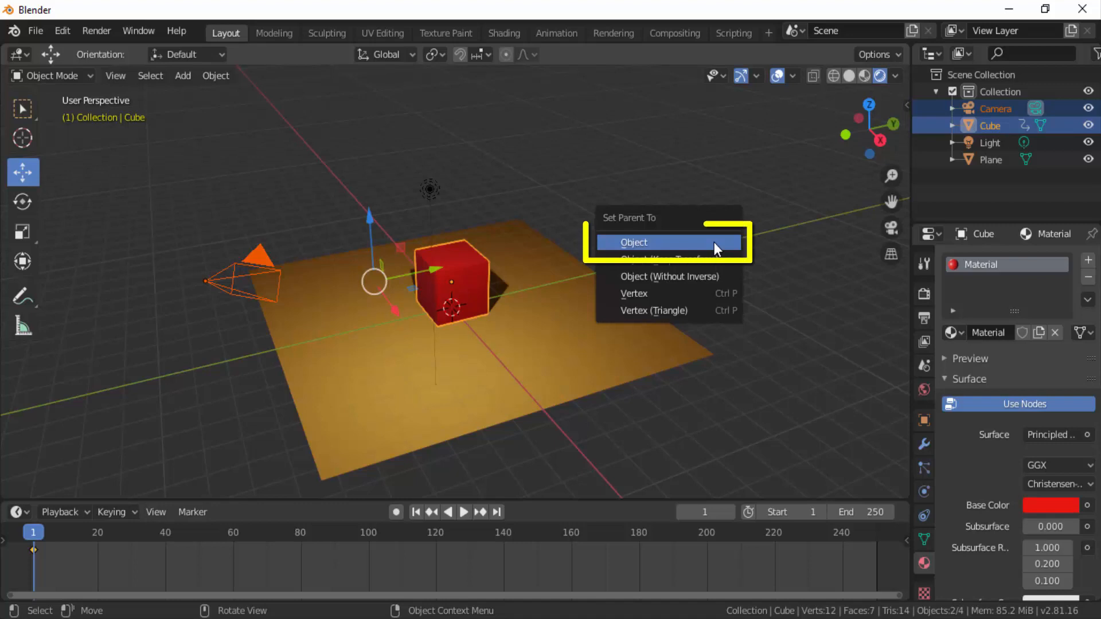
pyautogui.click(671, 242)
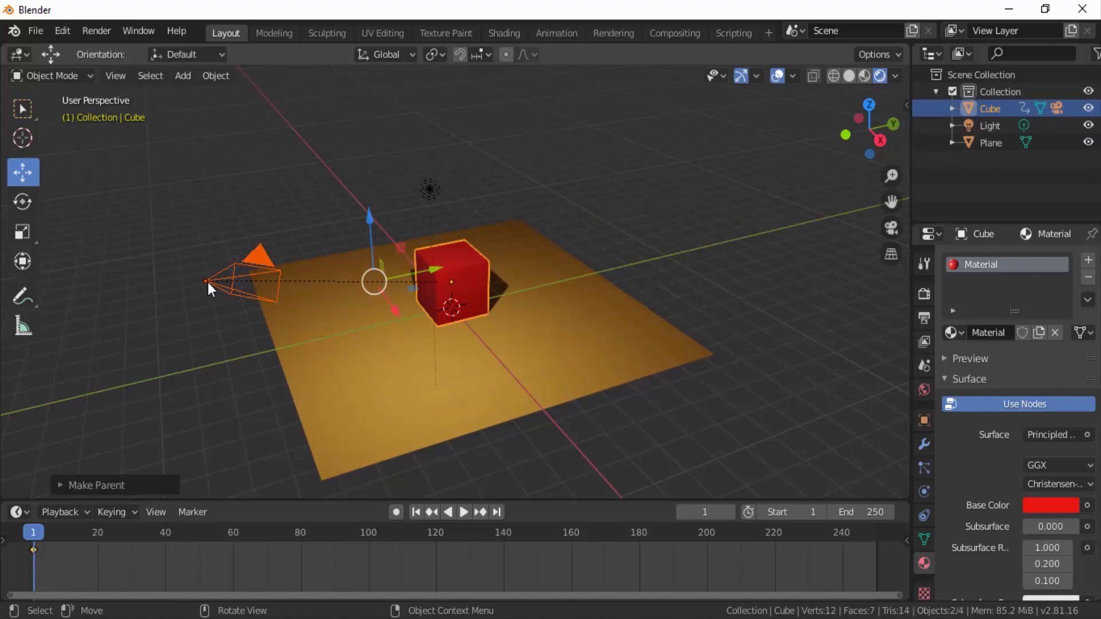
# Step: Move only the parent cube a short way along the global Y and X axes to carry the camera with it
pyautogui.click(452, 279)
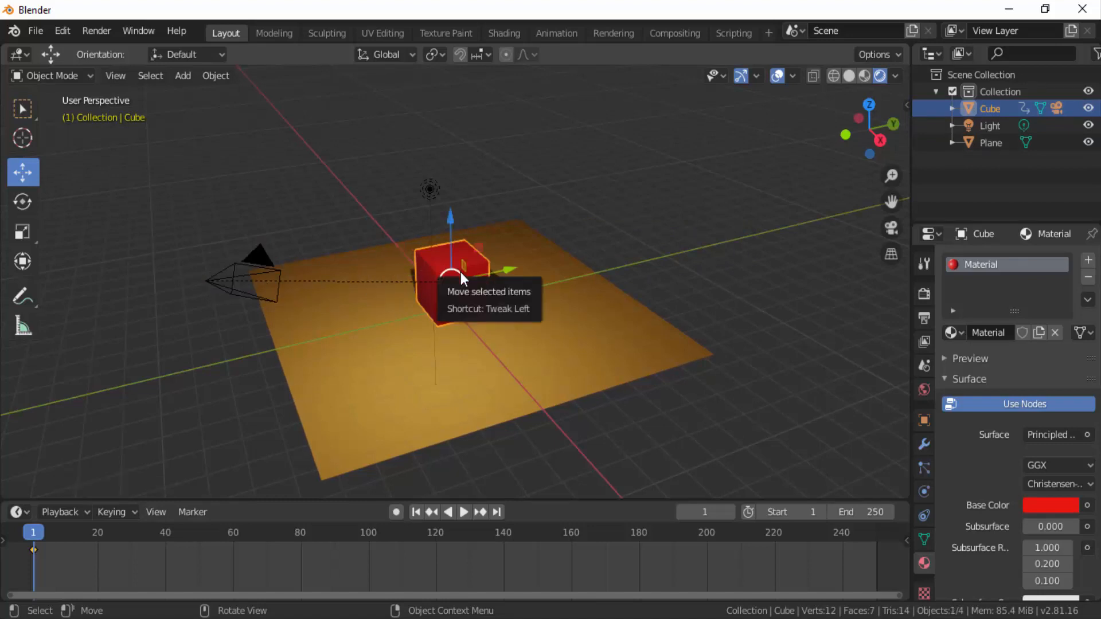
pyautogui.moveTo(507, 270); pyautogui.dragTo(485, 328)
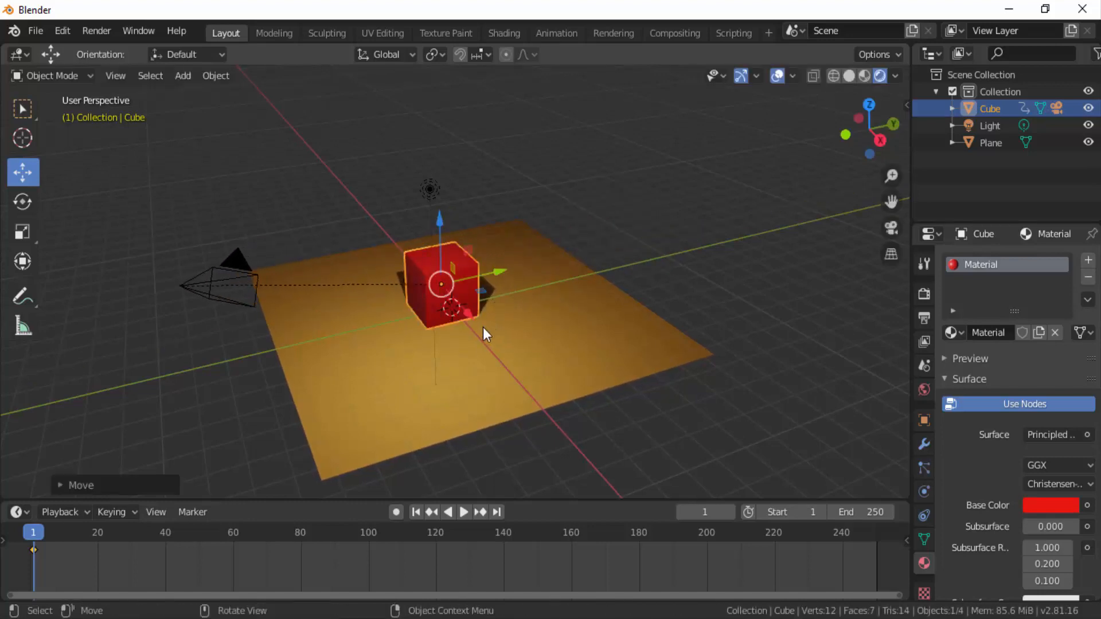
pyautogui.press('g')
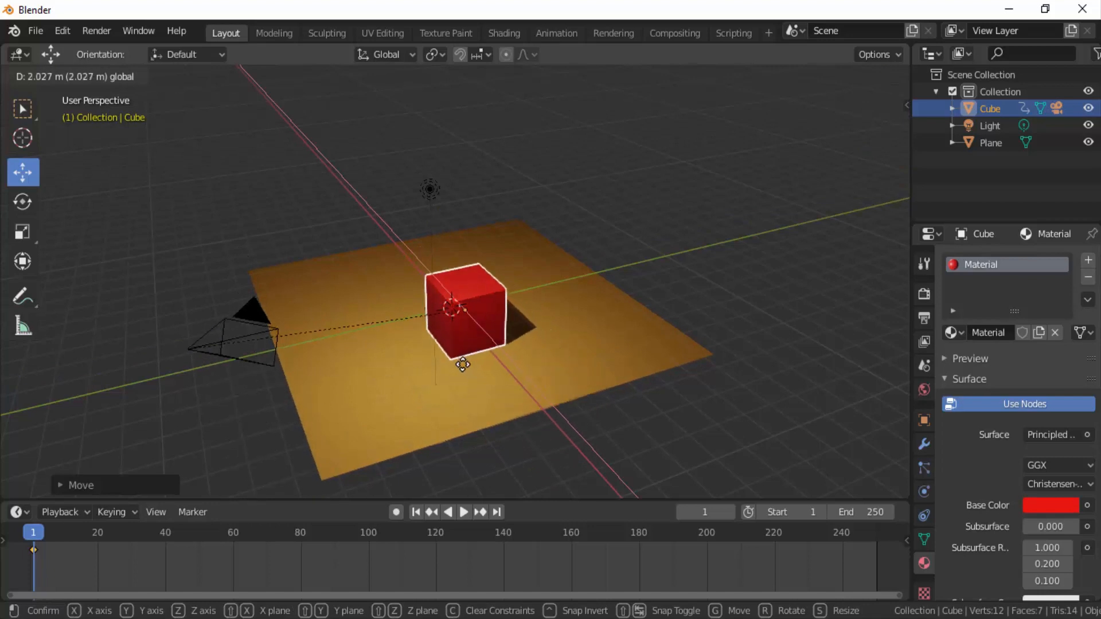
pyautogui.click(456, 352)
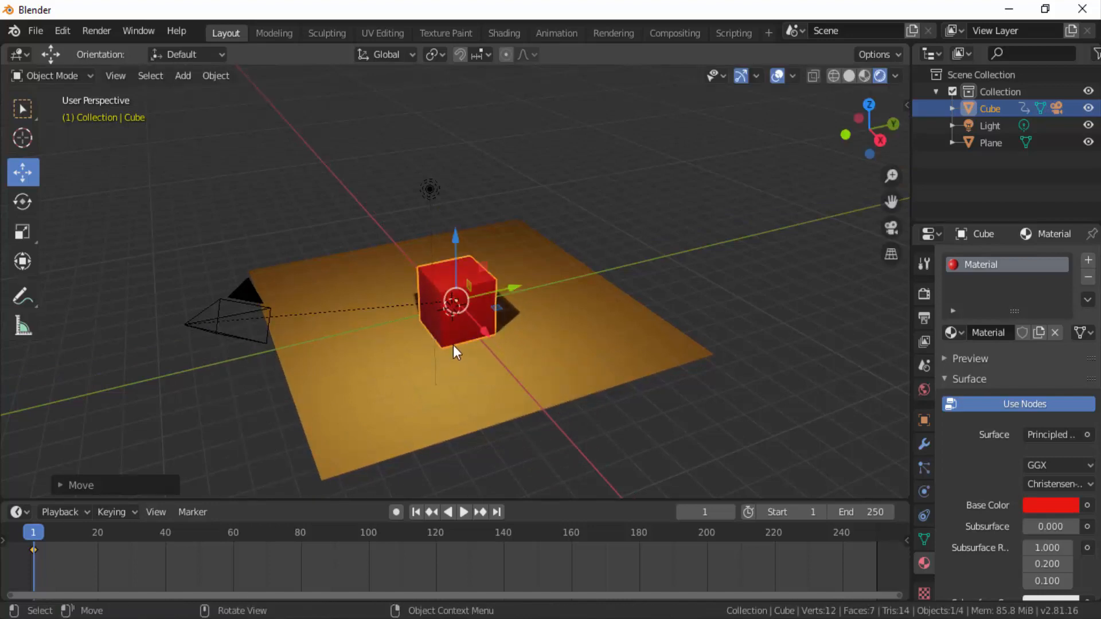
# Step: Preview a rotation of the cube about the global Z axis in the user perspective and cancel it
pyautogui.press('r')
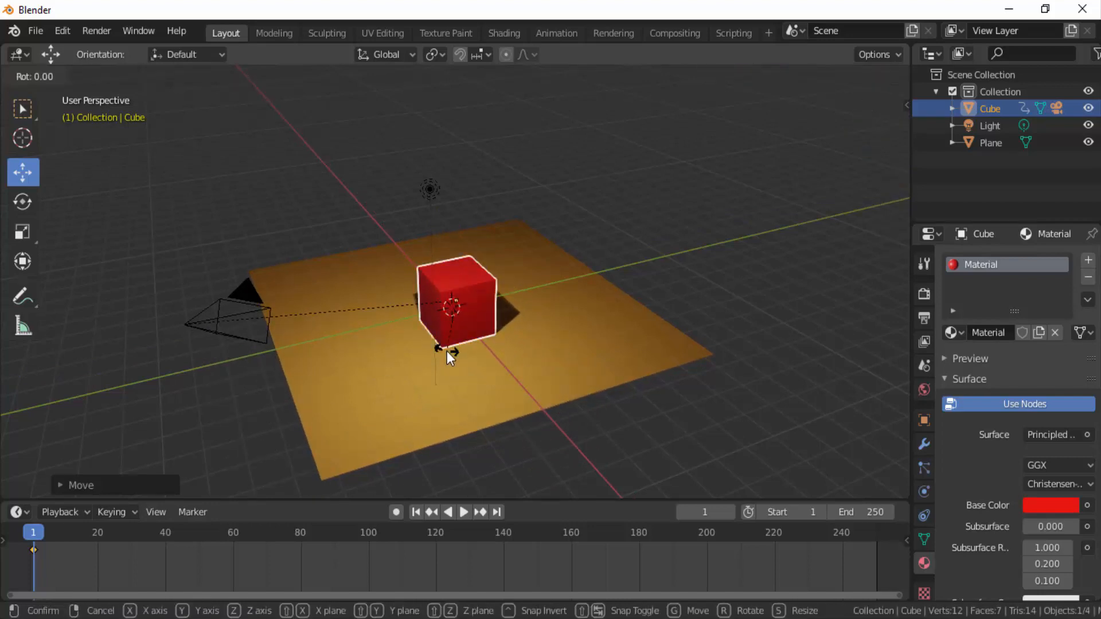
pyautogui.press('z')
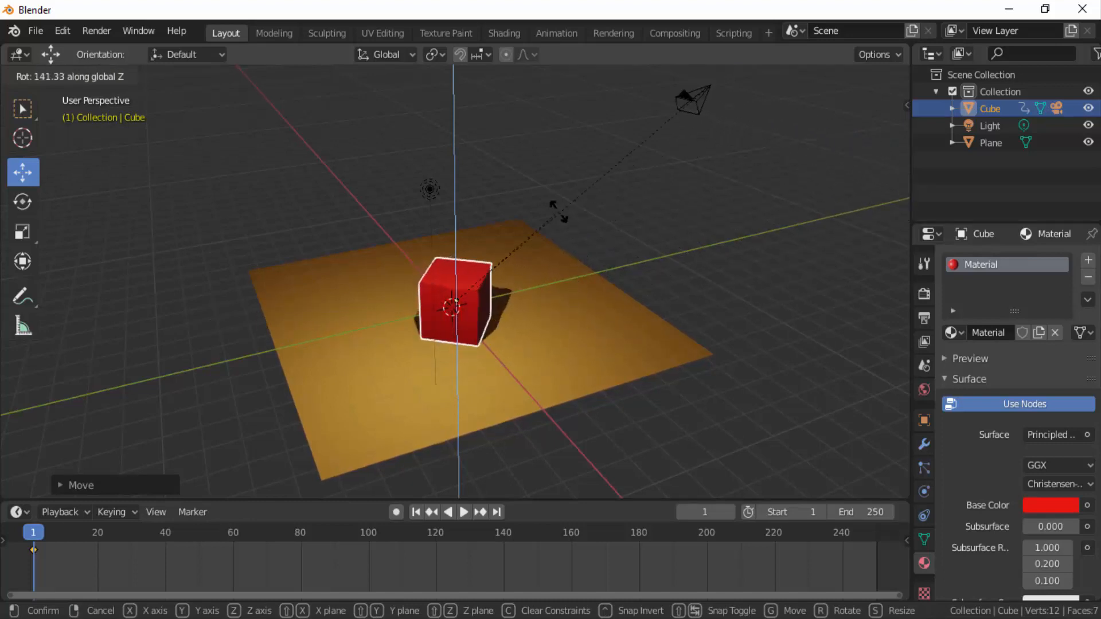
pyautogui.rightClick(355, 328)
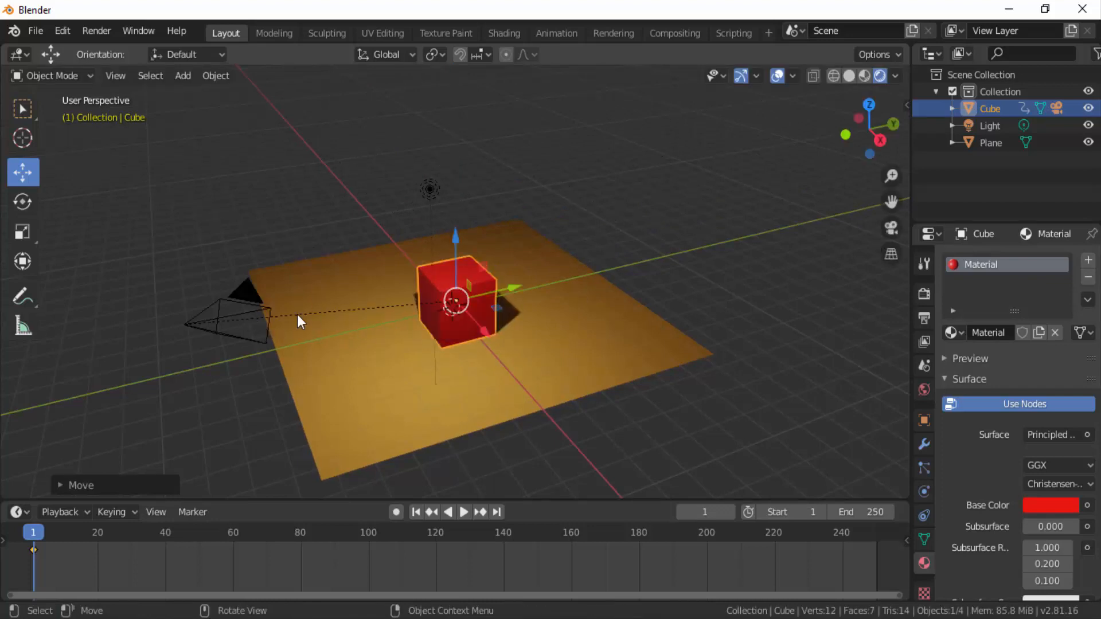
# Step: Preview the cube's rotation about the global Z axis through the camera view, cancel it and restore the user perspective
pyautogui.click(209, 313)
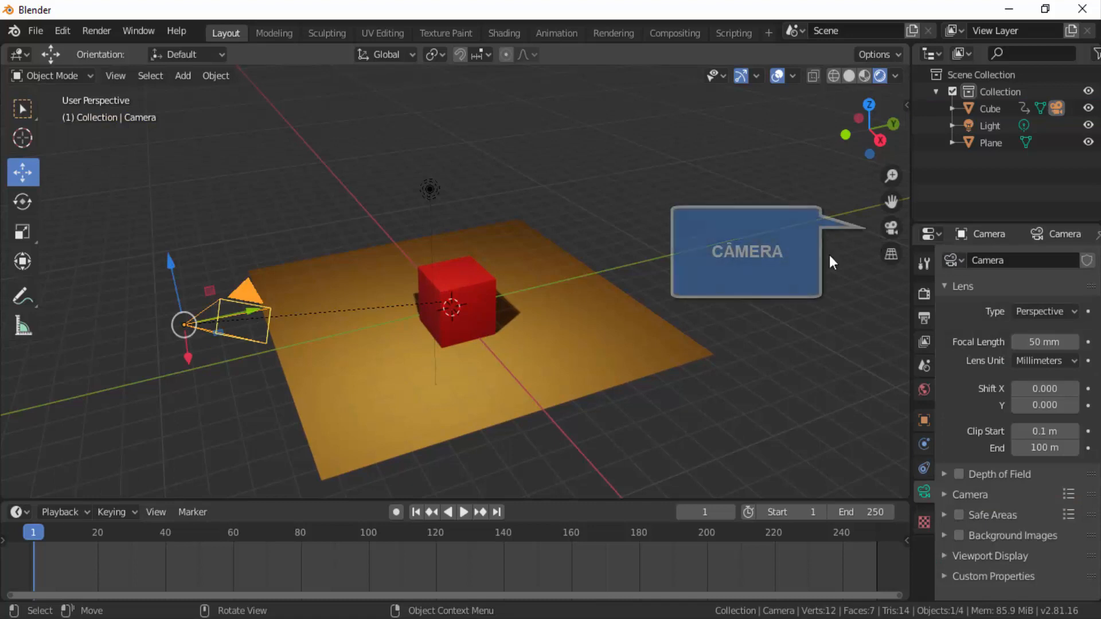
pyautogui.click(895, 229)
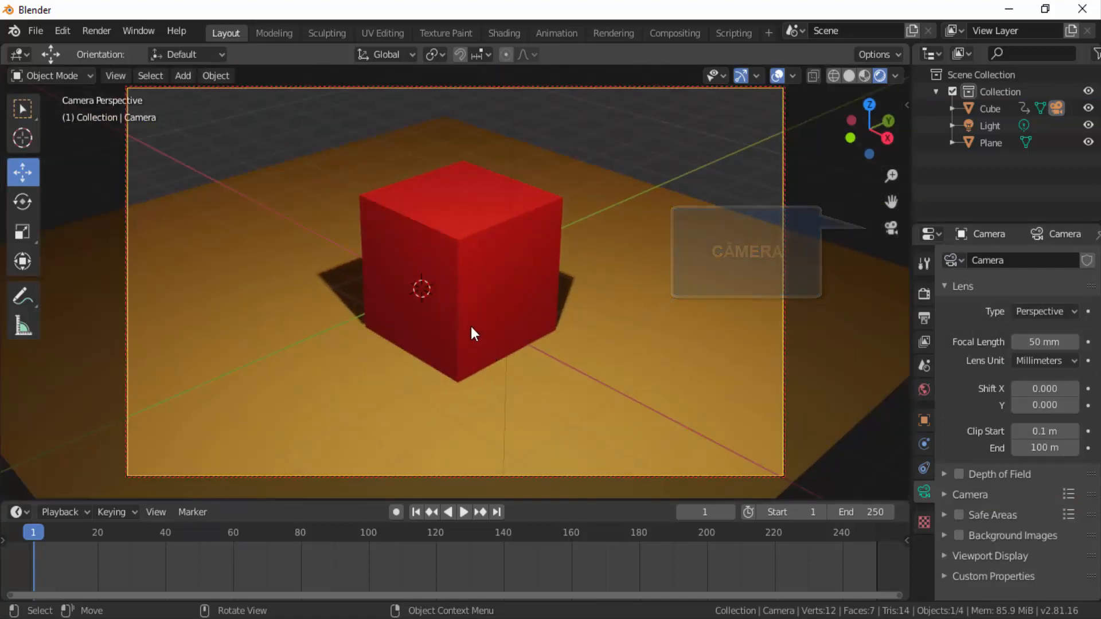
pyautogui.click(465, 284)
pyautogui.press('r')
pyautogui.press('z')
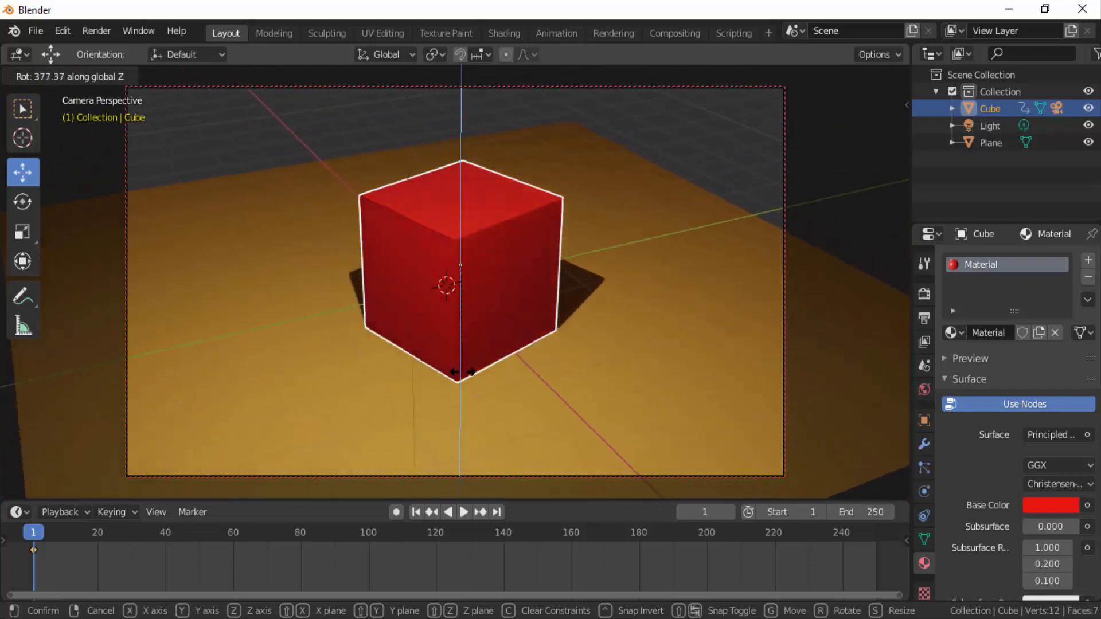
pyautogui.click(485, 370)
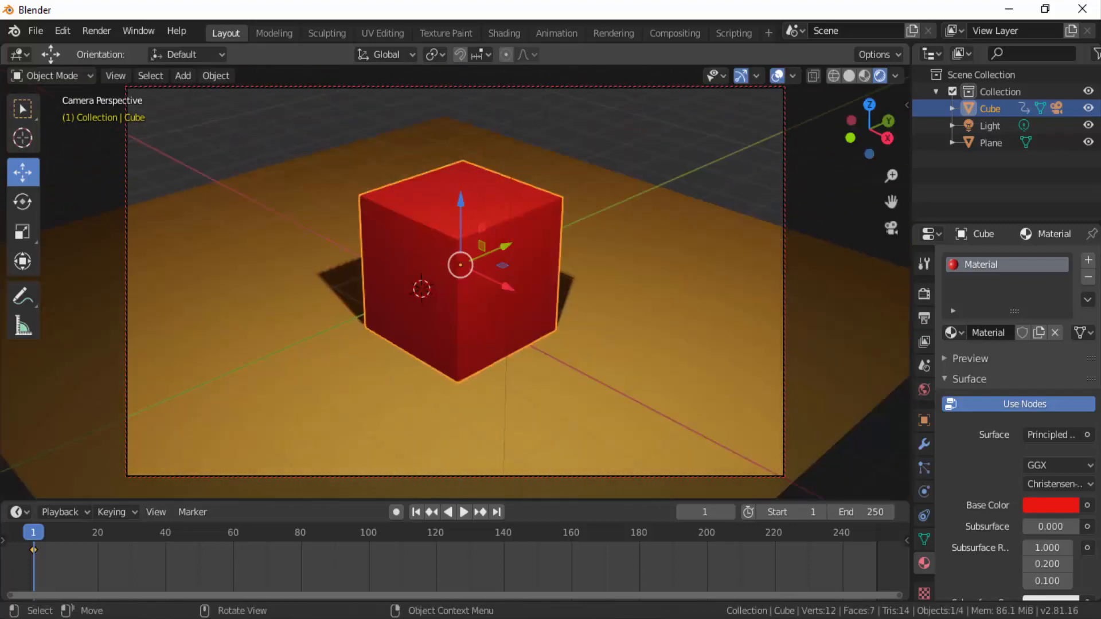
pyautogui.click(897, 230)
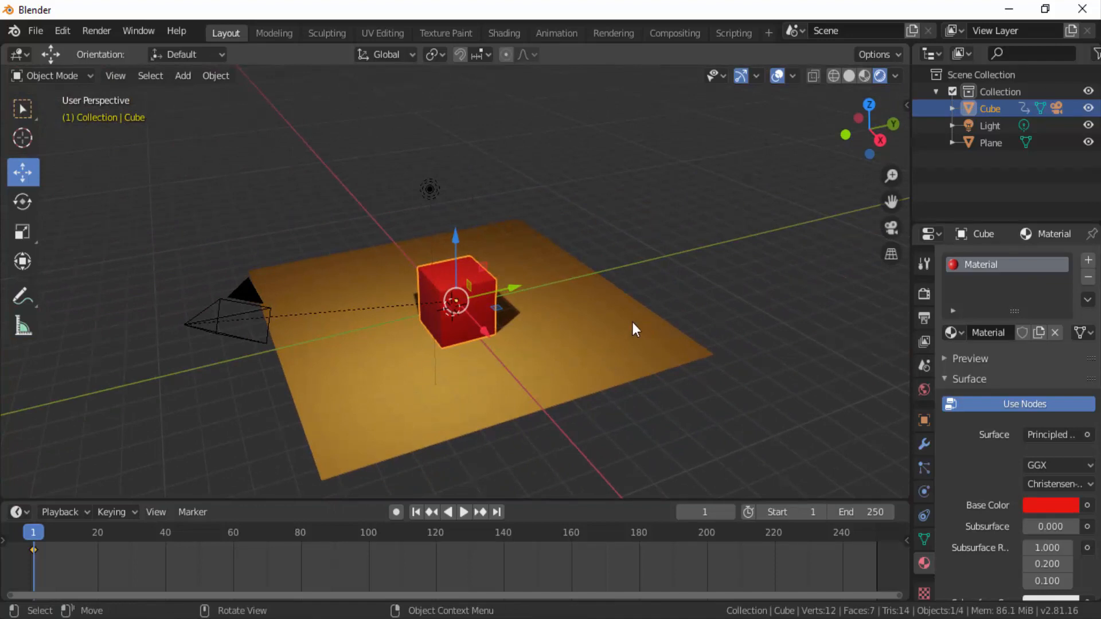